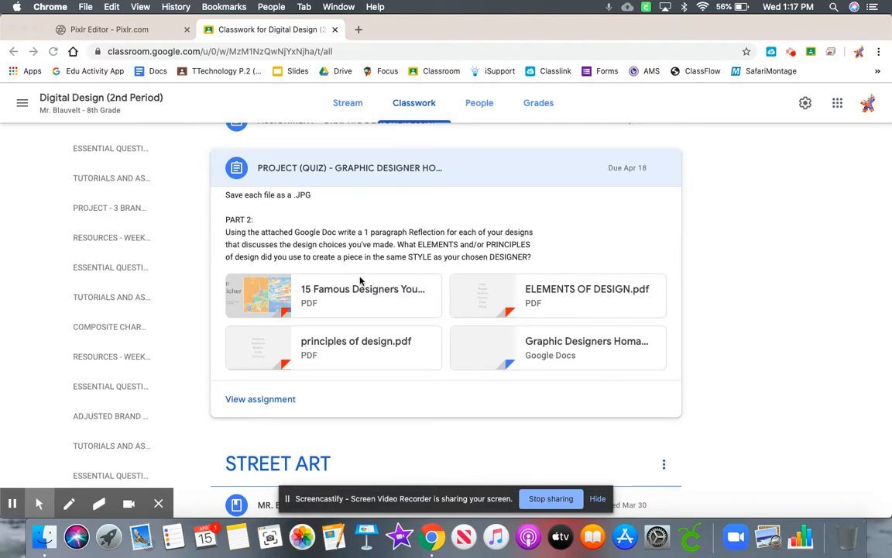
- Expand the PIXLR LINK material under the PIXLER - ONLINE IMAGE EDITOR topic in the Classroom classwork
{"action": "left_click", "coordinate": [137, 32]}
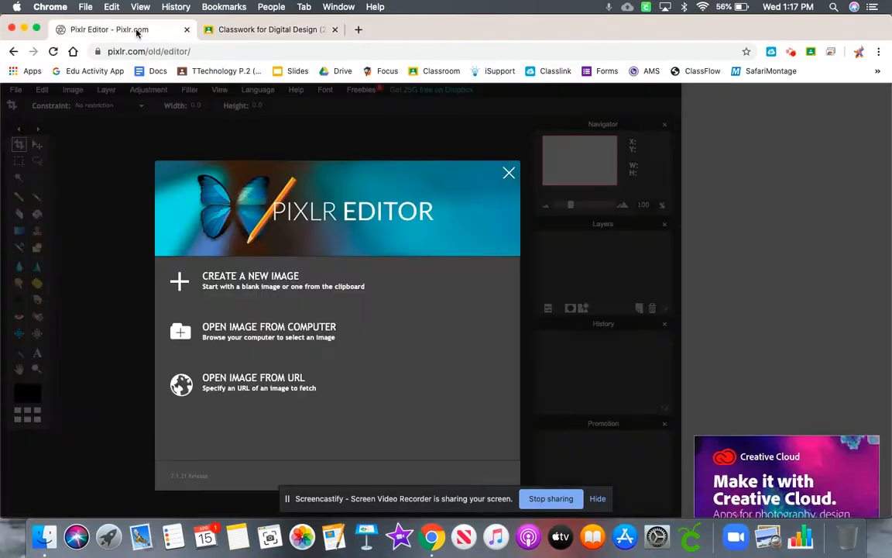
{"action": "left_click", "coordinate": [272, 32]}
{"action": "scroll", "coordinate": [352, 230], "scroll_direction": "up", "scroll_amount": 20}
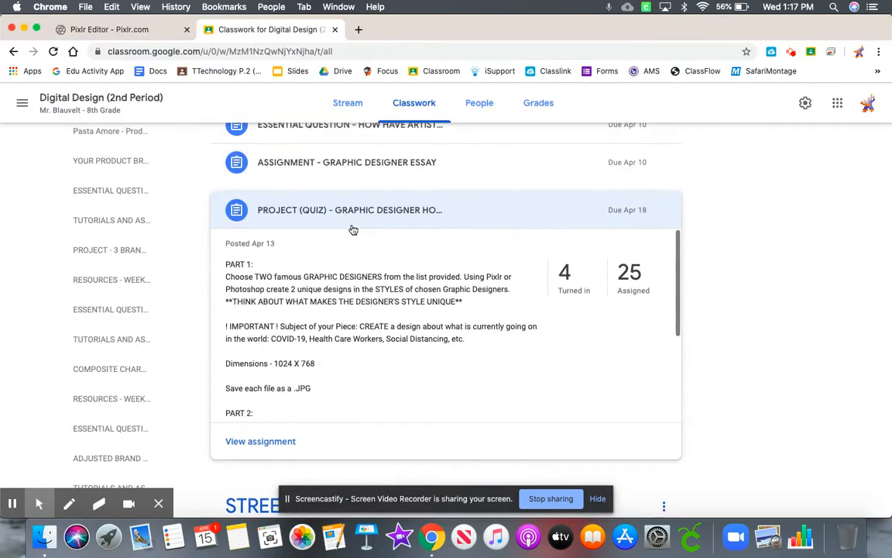
{"action": "scroll", "coordinate": [231, 230], "scroll_direction": "down", "scroll_amount": 8}
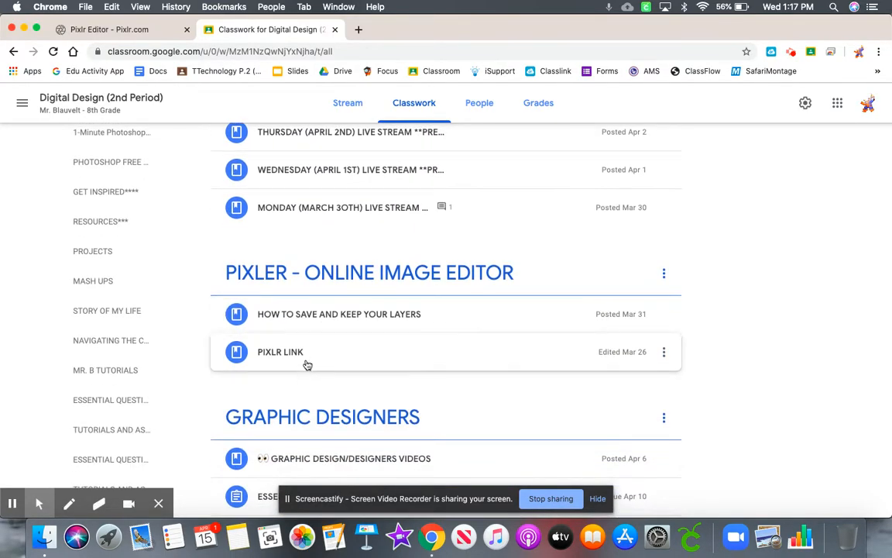
{"action": "left_click", "coordinate": [304, 361]}
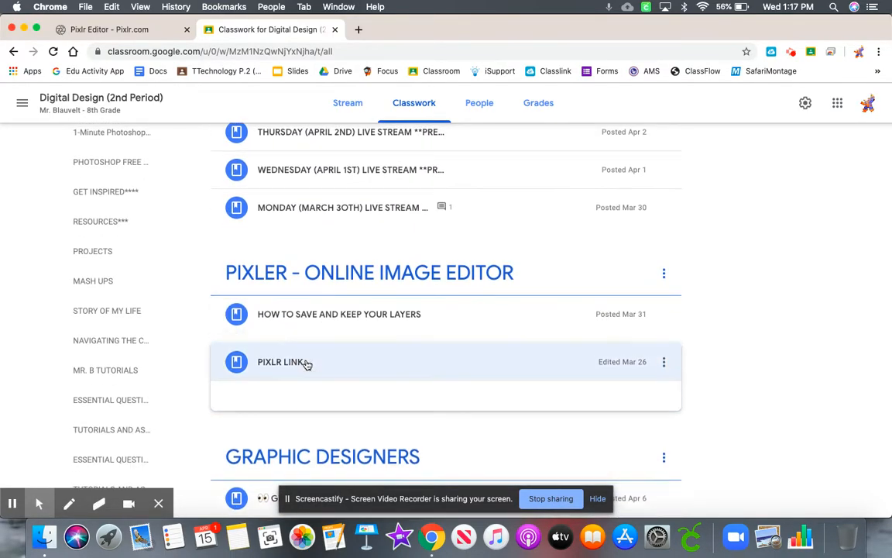
- Start a new image in Pixlr Editor and look up the required dimensions in the Classroom PROJECT (QUIZ) assignment
{"action": "left_click", "coordinate": [114, 32]}
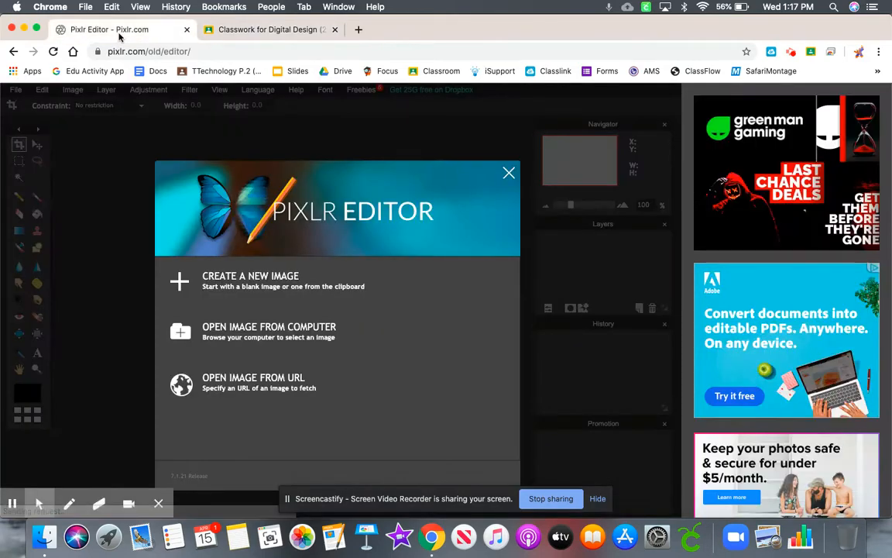
{"action": "left_click", "coordinate": [239, 283]}
{"action": "left_click", "coordinate": [263, 29]}
{"action": "scroll", "coordinate": [387, 308], "scroll_direction": "down", "scroll_amount": 5}
{"action": "scroll", "coordinate": [386, 308], "scroll_direction": "down", "scroll_amount": 1}
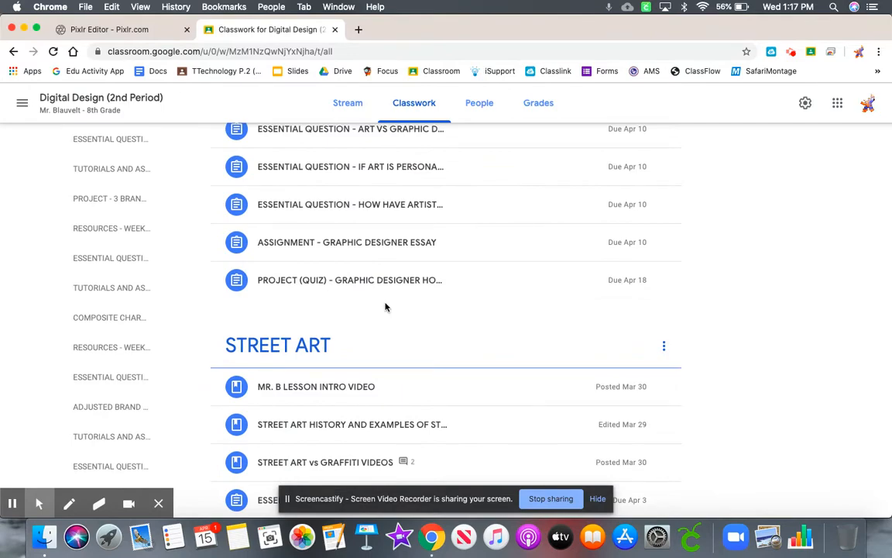
{"action": "left_click", "coordinate": [440, 287]}
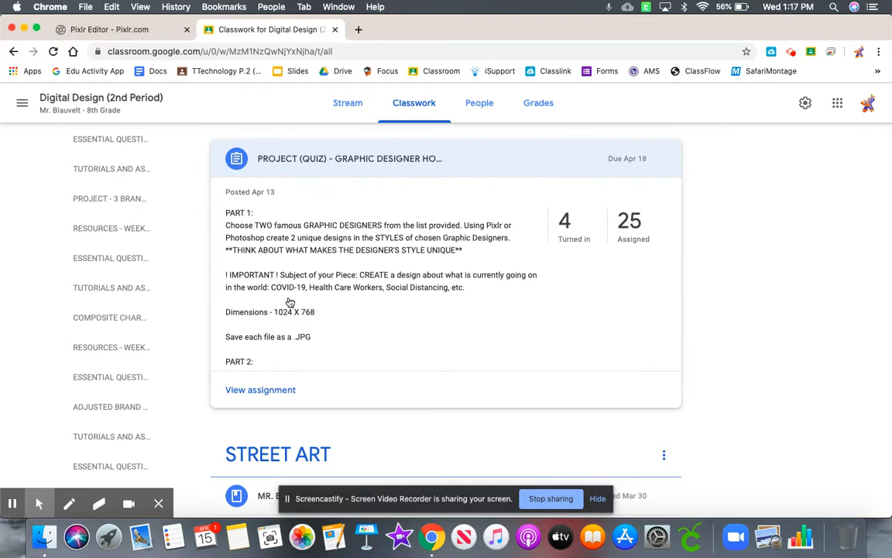
- Create the blank image in Pixlr Editor with the 1024 x 768 preset
{"action": "left_click", "coordinate": [116, 29]}
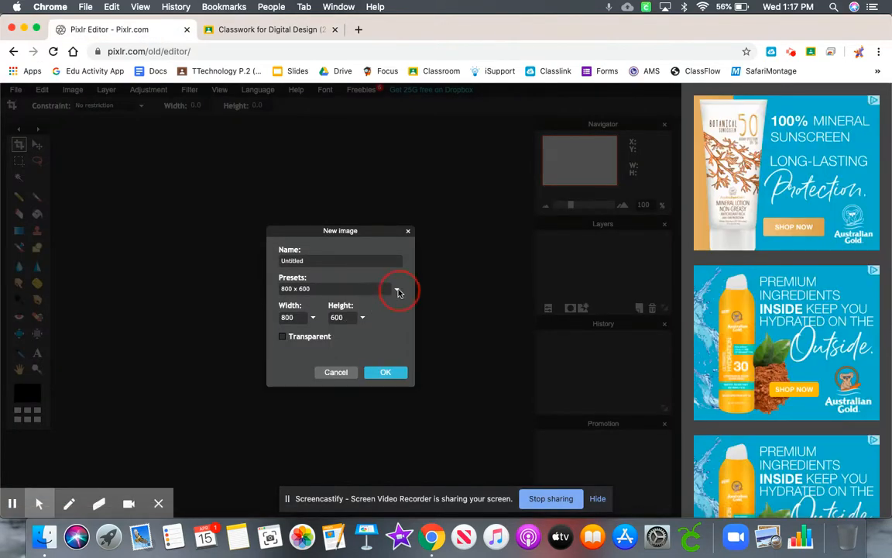
{"action": "left_click", "coordinate": [397, 291]}
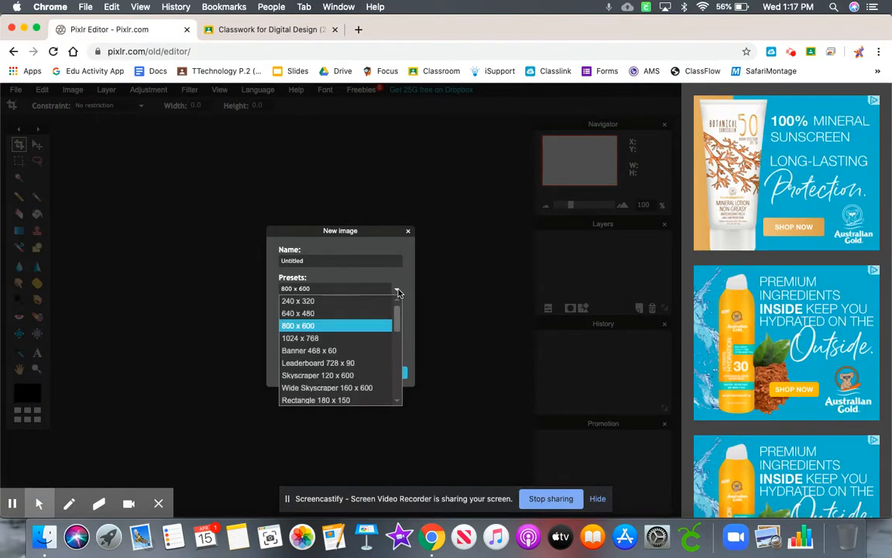
{"action": "left_click", "coordinate": [355, 340]}
{"action": "left_click", "coordinate": [387, 372]}
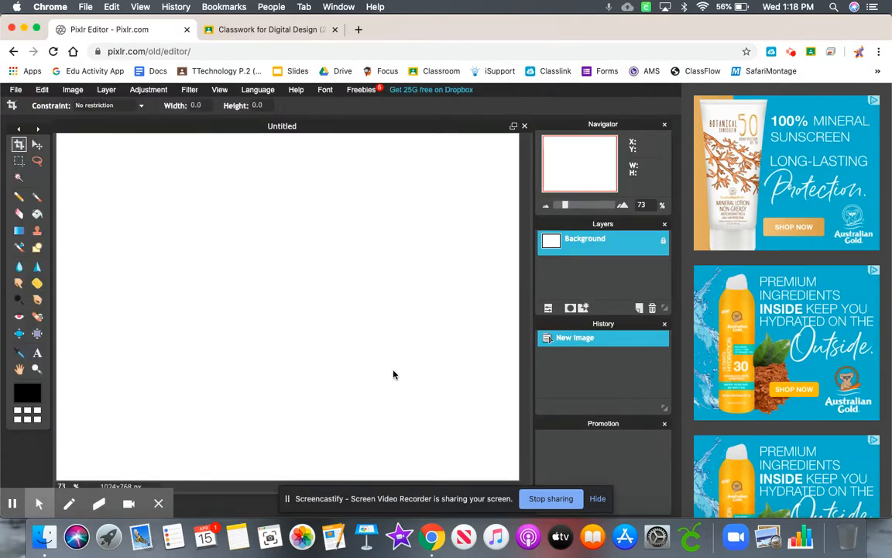
- Review the project assignment's instructions in Classroom and open the attached 15 Famous Designers You Should Know PDF
{"action": "left_click", "coordinate": [243, 37]}
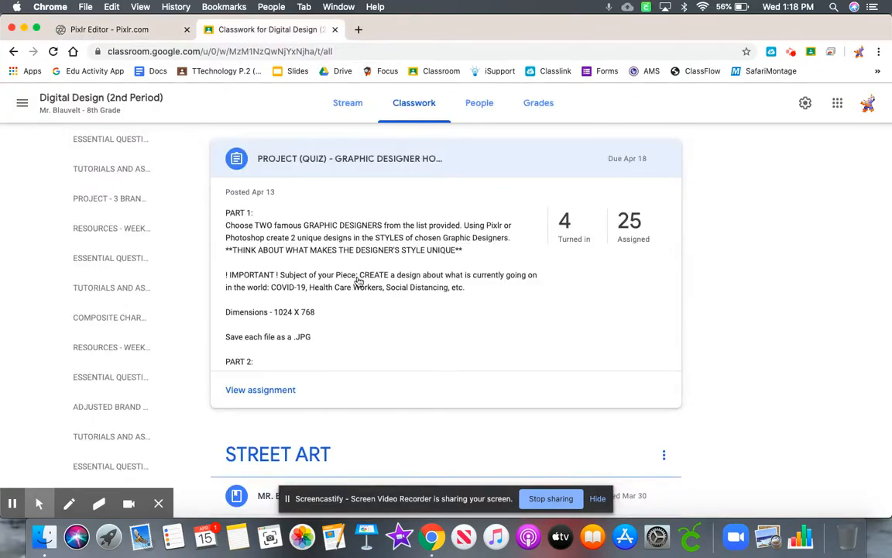
{"action": "scroll", "coordinate": [339, 338], "scroll_direction": "down", "scroll_amount": 3}
{"action": "scroll", "coordinate": [339, 338], "scroll_direction": "up", "scroll_amount": 2}
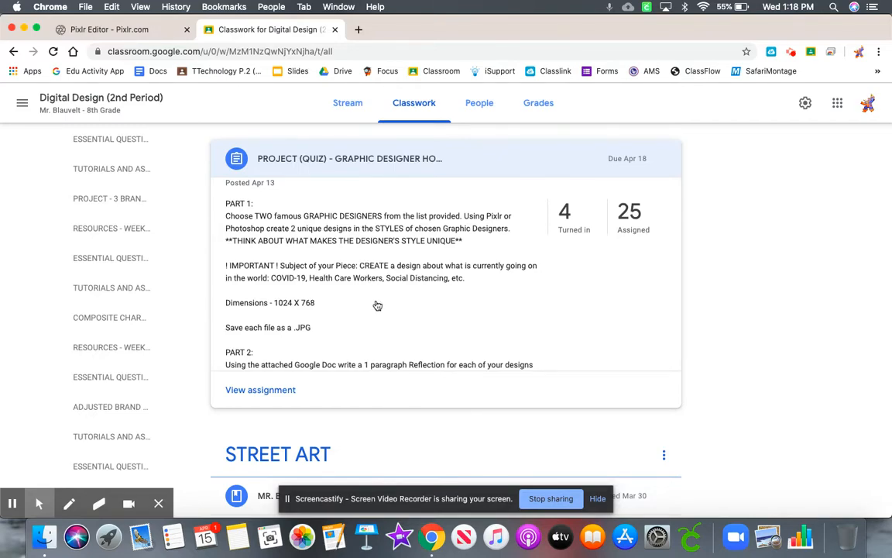
{"action": "scroll", "coordinate": [376, 310], "scroll_direction": "down", "scroll_amount": 5}
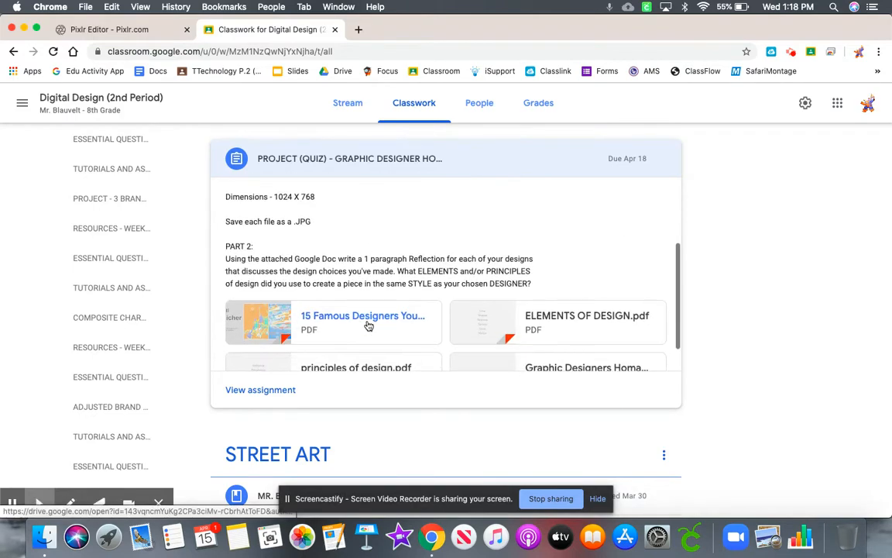
{"action": "left_click", "coordinate": [368, 323]}
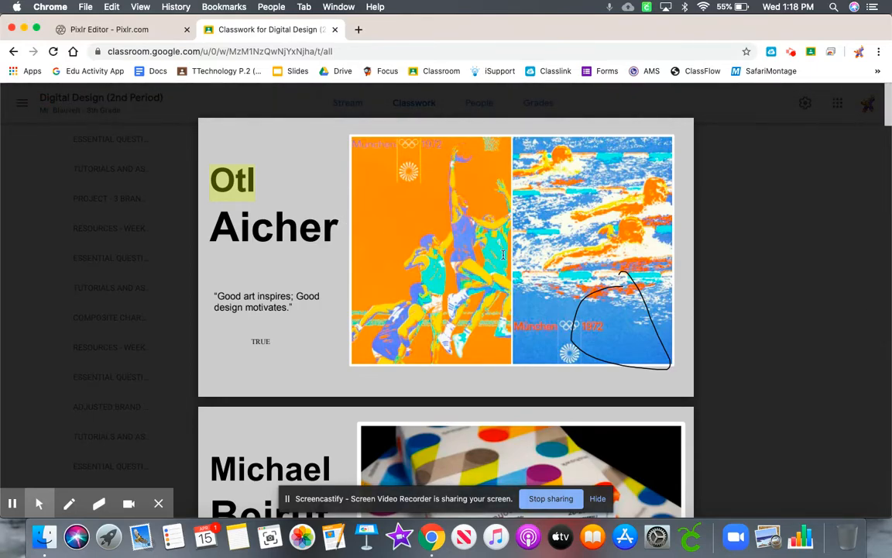
- Browse the designer examples in the PDF as far as the Paula Scher page
{"action": "scroll", "coordinate": [409, 268], "scroll_direction": "down", "scroll_amount": 5}
{"action": "scroll", "coordinate": [410, 265], "scroll_direction": "up", "scroll_amount": 4}
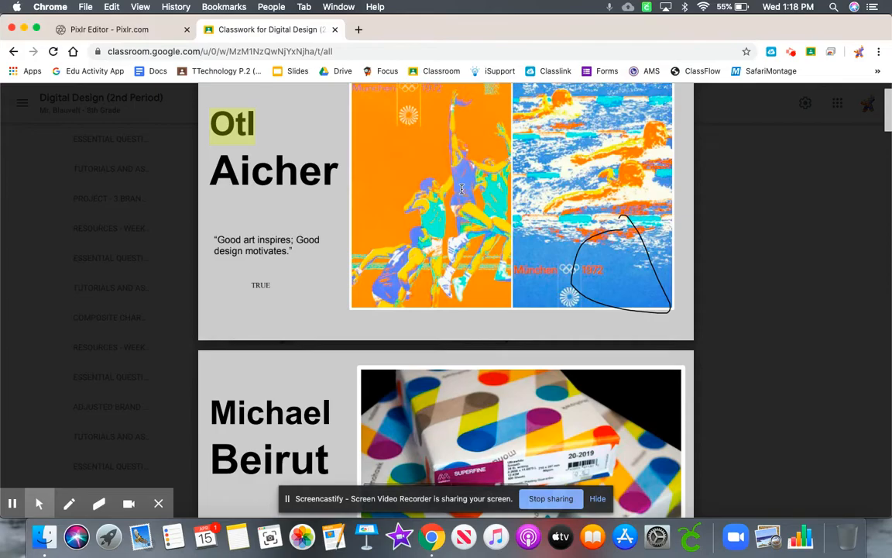
{"action": "scroll", "coordinate": [413, 197], "scroll_direction": "down", "scroll_amount": 1}
{"action": "scroll", "coordinate": [413, 197], "scroll_direction": "down", "scroll_amount": 10}
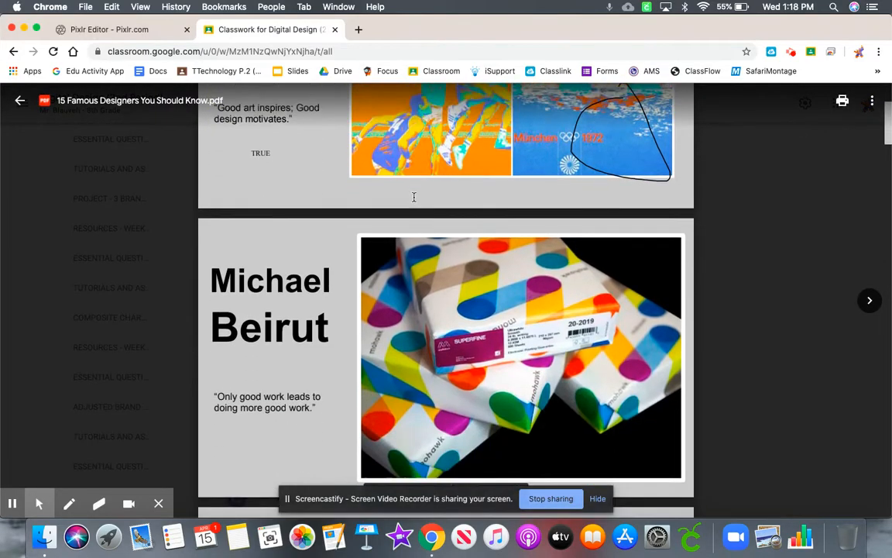
{"action": "scroll", "coordinate": [413, 196], "scroll_direction": "down", "scroll_amount": 15}
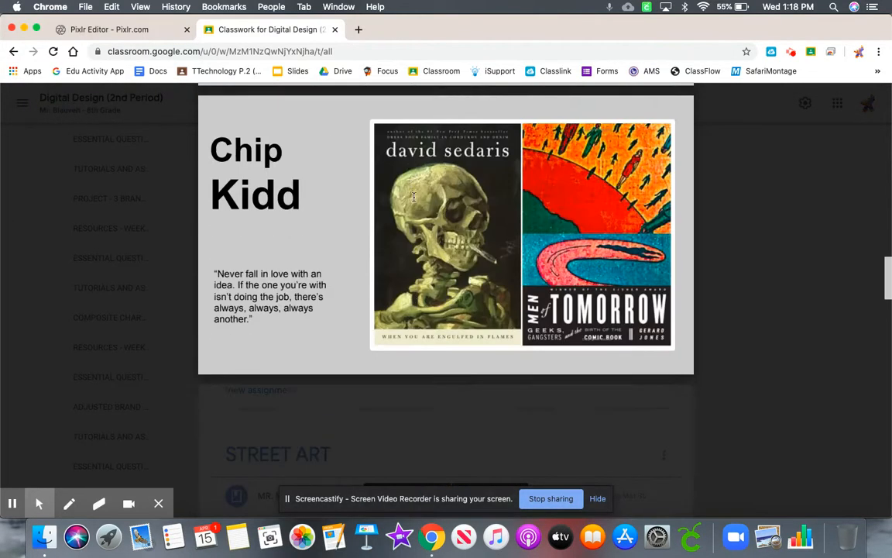
{"action": "scroll", "coordinate": [413, 197], "scroll_direction": "down", "scroll_amount": 5}
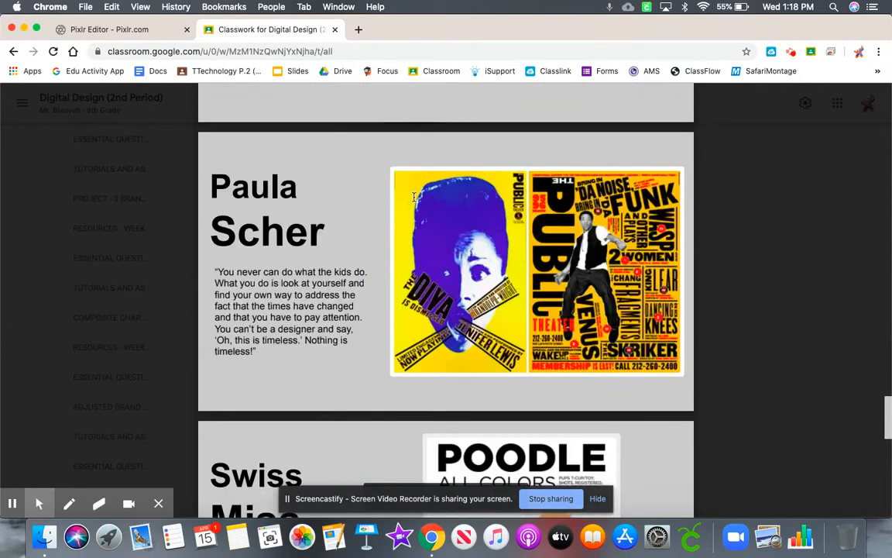
{"action": "scroll", "coordinate": [357, 199], "scroll_direction": "up", "scroll_amount": 1}
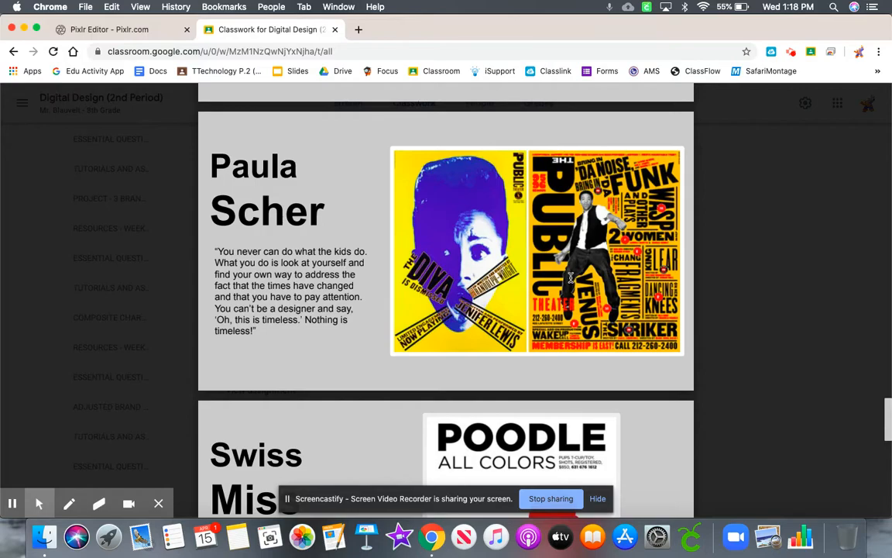
- Search Google Images for paula scher in a new browser tab
{"action": "left_click", "coordinate": [355, 29]}
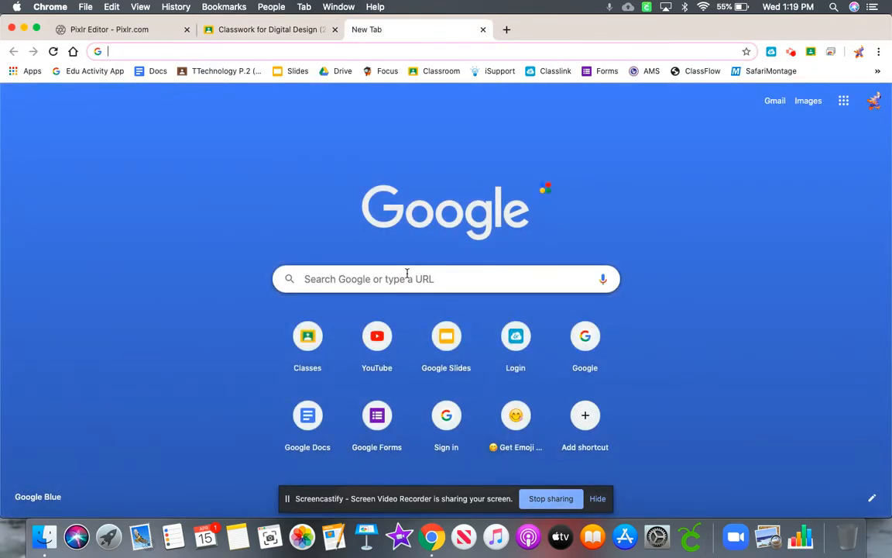
{"action": "type", "text": "paula sh"}
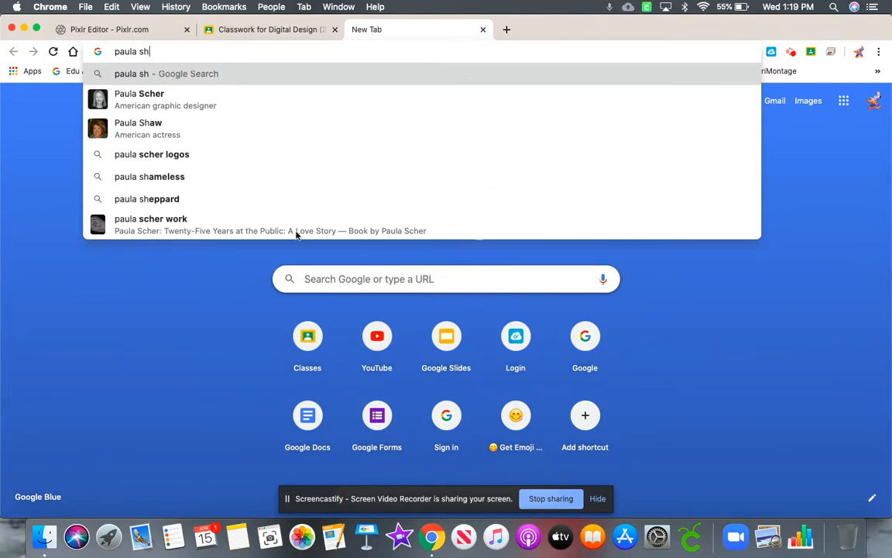
{"action": "left_click", "coordinate": [220, 112]}
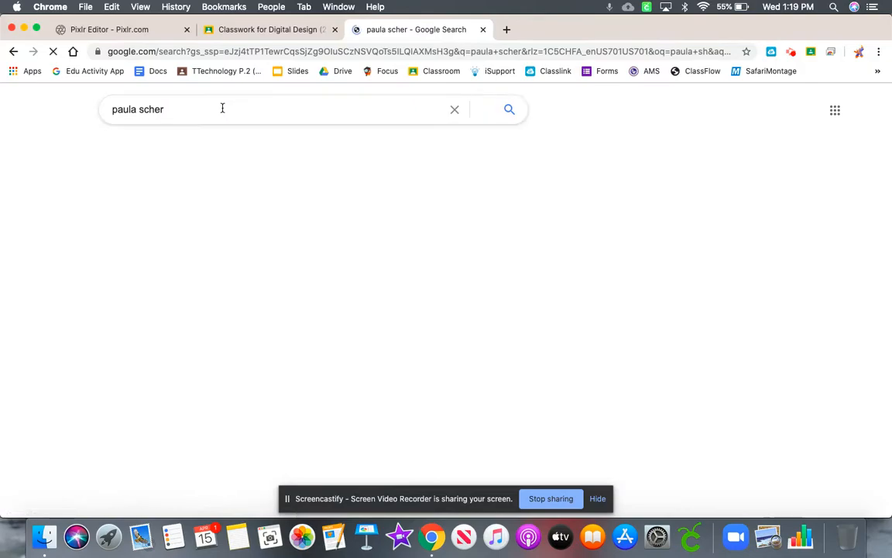
{"action": "left_click", "coordinate": [168, 145]}
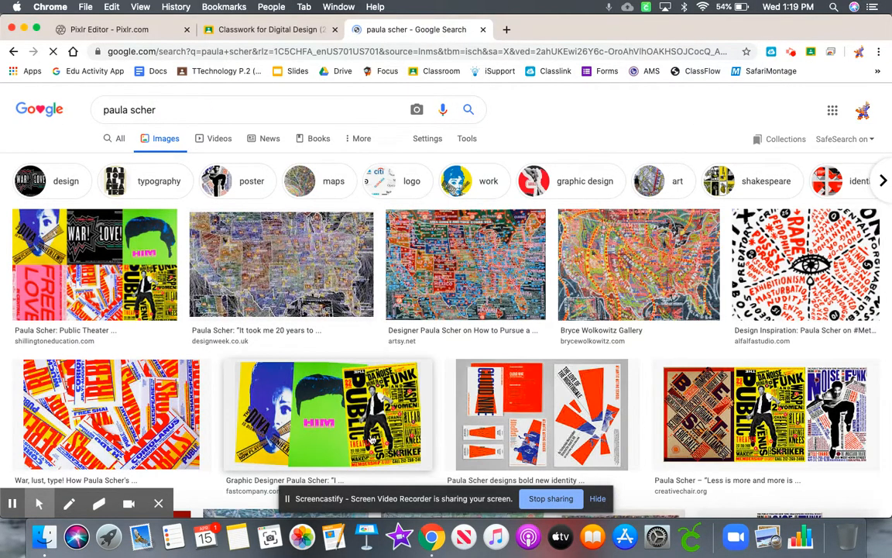
- Find the yellow Public Theater poster in the image results and save it to the Desktop as a JPEG named paula
{"action": "scroll", "coordinate": [387, 434], "scroll_direction": "down", "scroll_amount": 5}
{"action": "scroll", "coordinate": [404, 450], "scroll_direction": "down", "scroll_amount": 5}
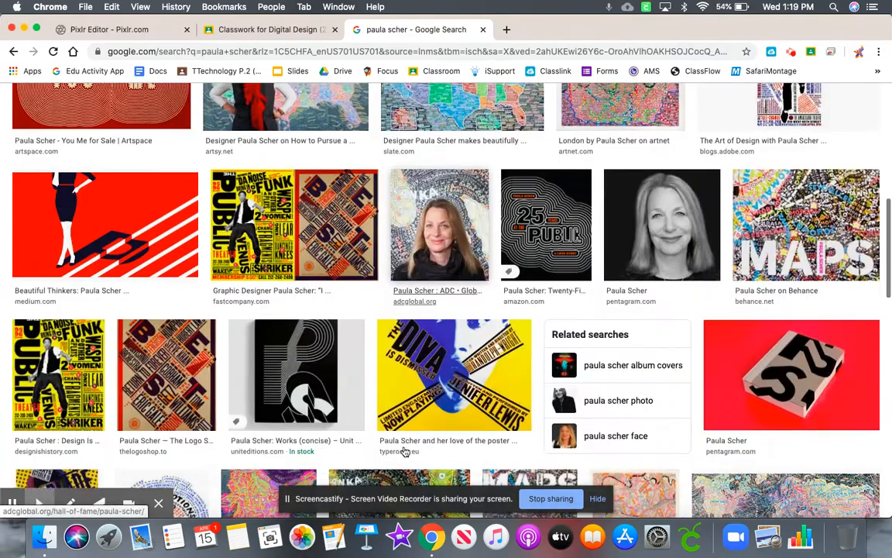
{"action": "left_click", "coordinate": [59, 358]}
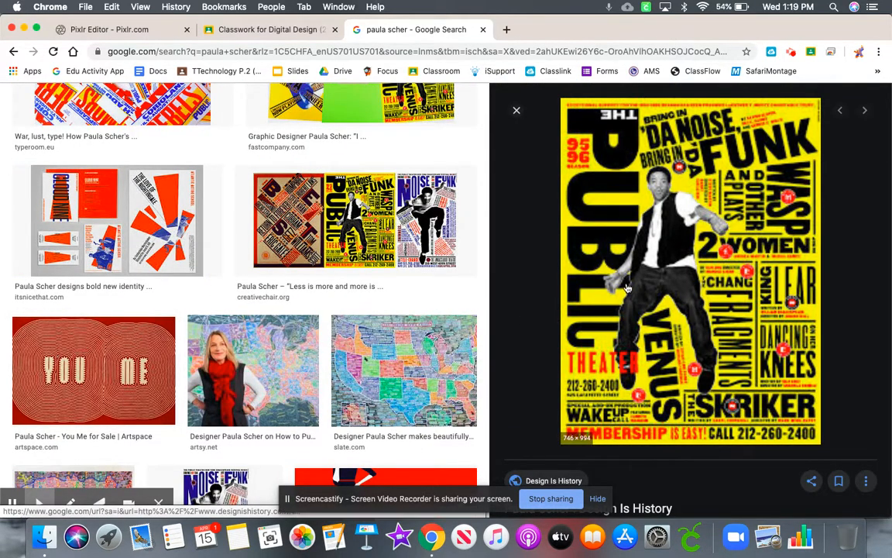
{"action": "right_click", "coordinate": [627, 284]}
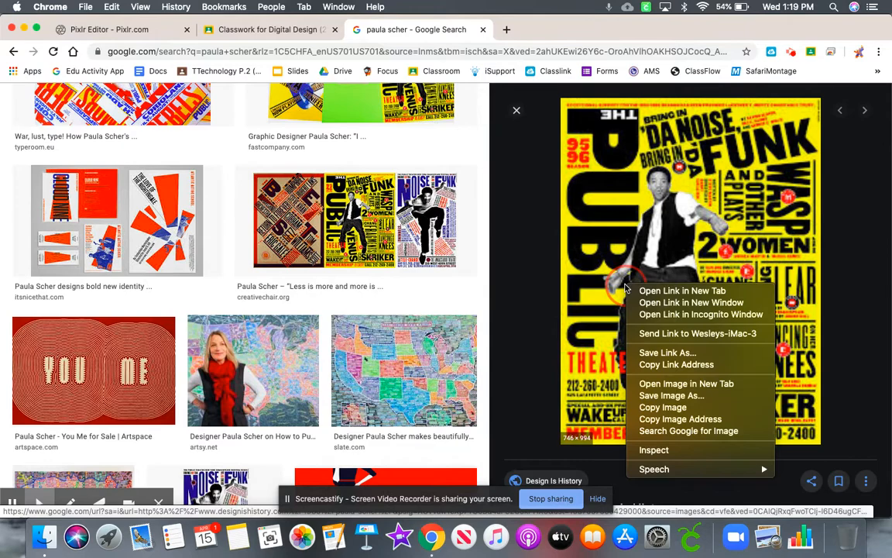
{"action": "left_click", "coordinate": [668, 401]}
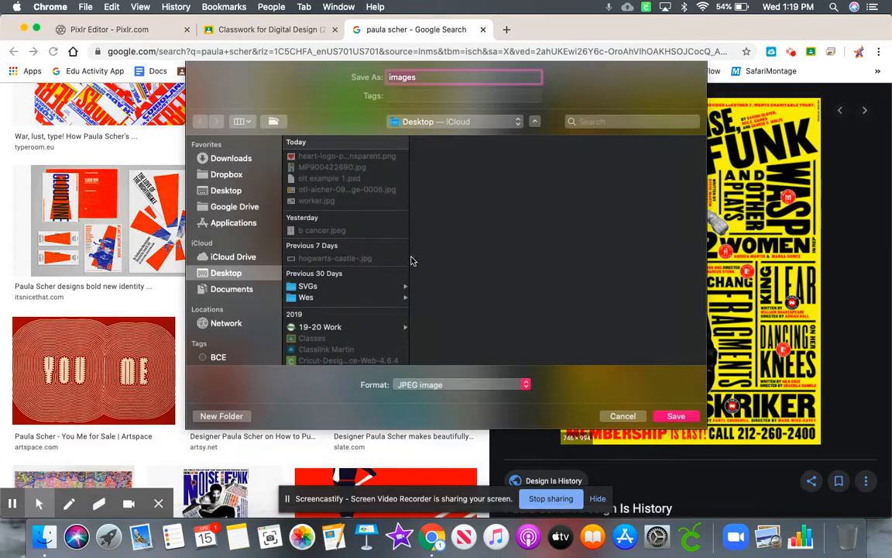
{"action": "left_click", "coordinate": [436, 78]}
{"action": "type", "text": "paula"}
{"action": "left_click", "coordinate": [675, 415]}
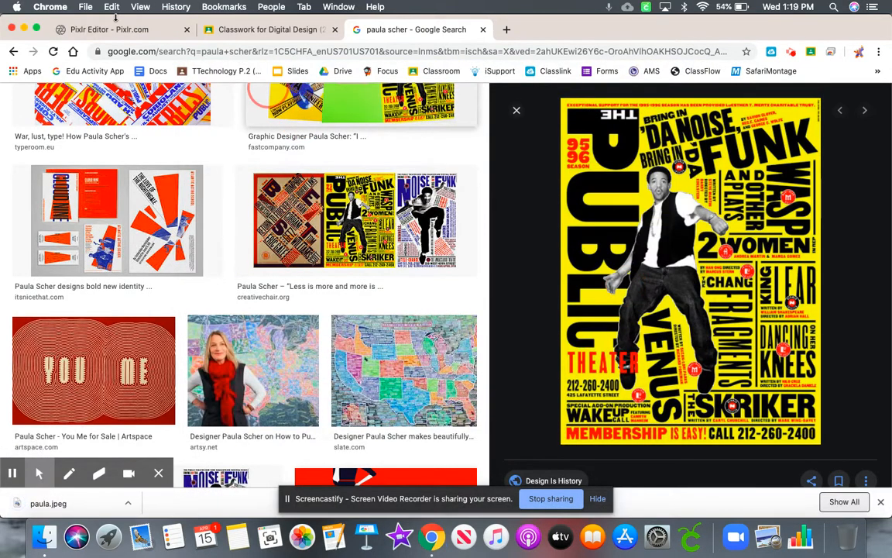
- Open paula.jpeg from the Desktop in Pixlr Editor and move its window aside over the blank canvas
{"action": "left_click", "coordinate": [110, 29]}
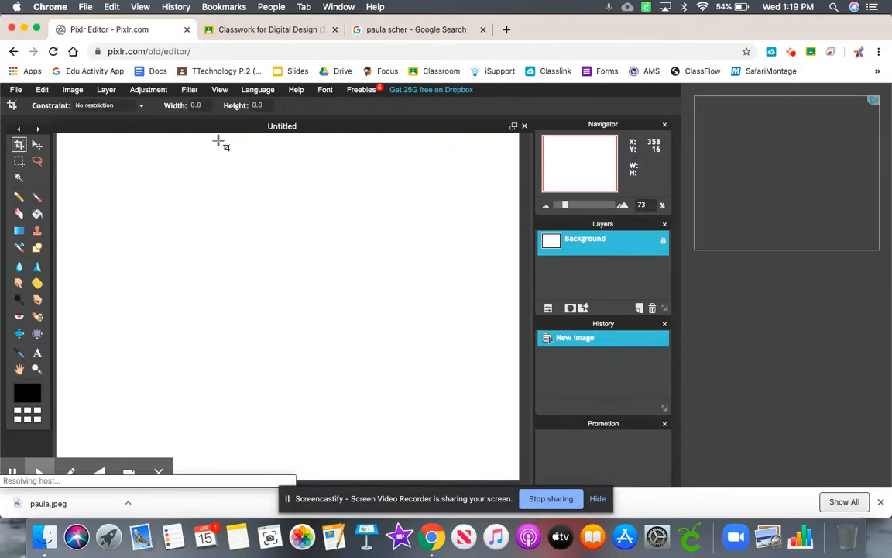
{"action": "left_click", "coordinate": [15, 89]}
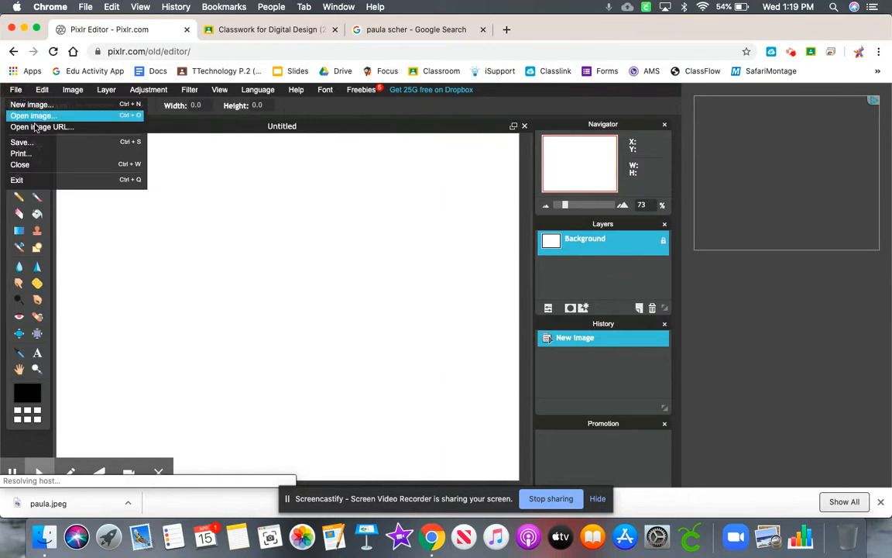
{"action": "left_click", "coordinate": [39, 116]}
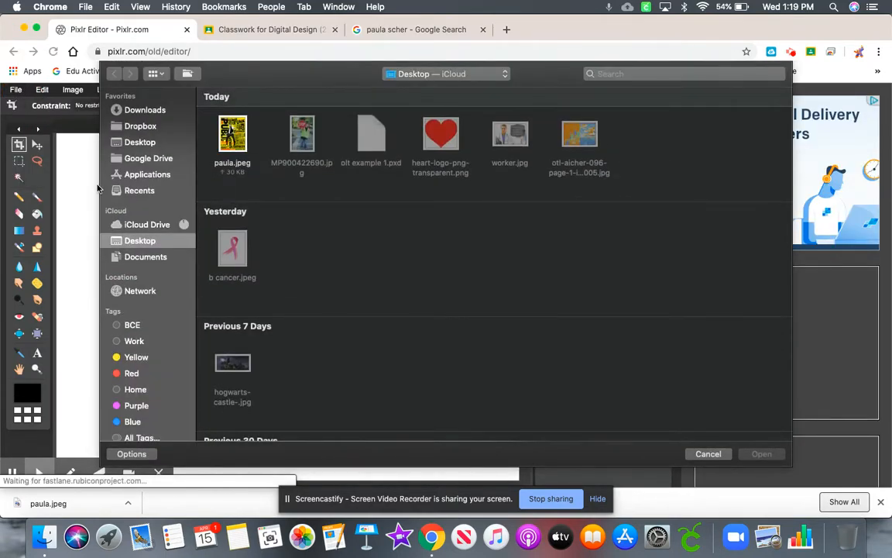
{"action": "double_click", "coordinate": [230, 144]}
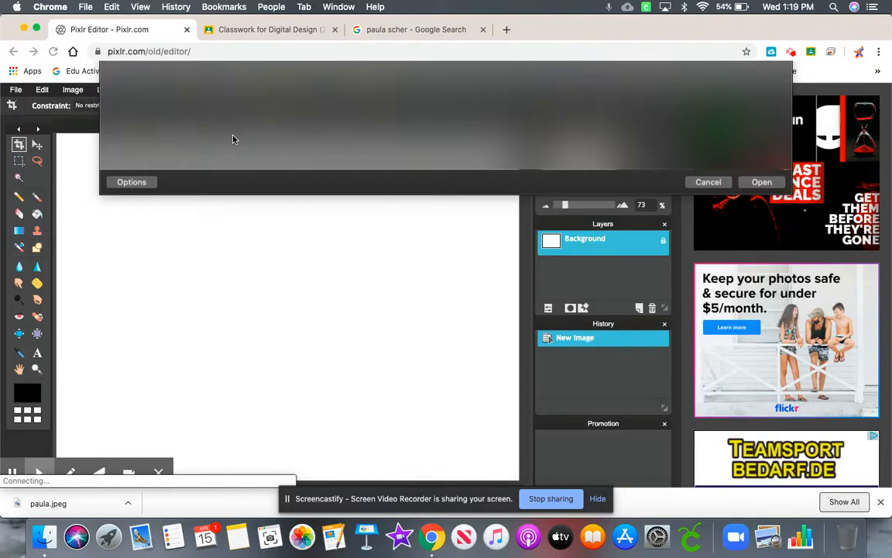
{"action": "left_click_drag", "start_coordinate": [217, 141], "coordinate": [475, 164]}
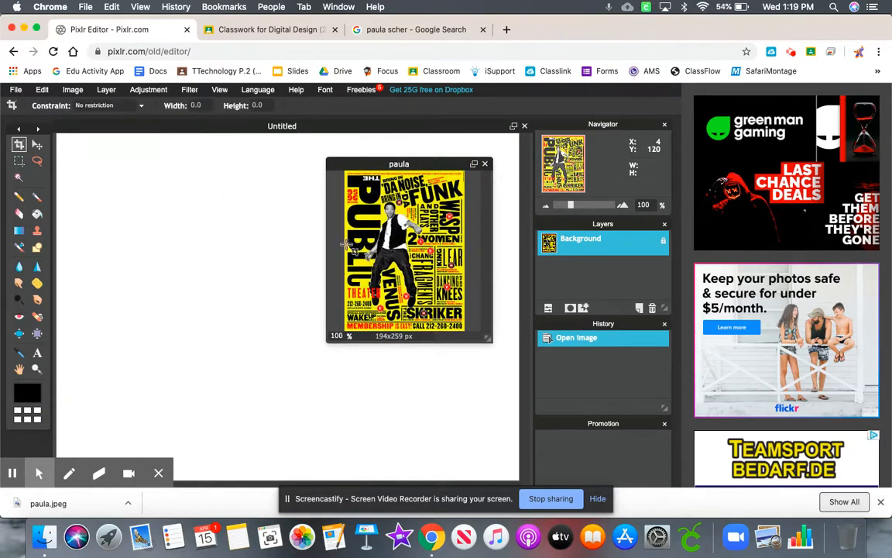
- Set the main color to the yellow sampled from the paula poster, ffe70a
{"action": "left_click", "coordinate": [28, 397]}
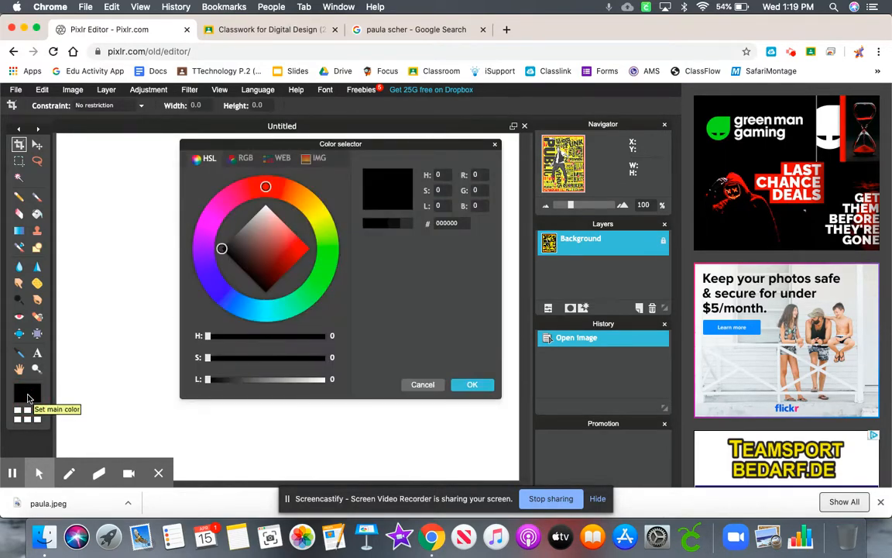
{"action": "left_click_drag", "start_coordinate": [362, 145], "coordinate": [211, 231]}
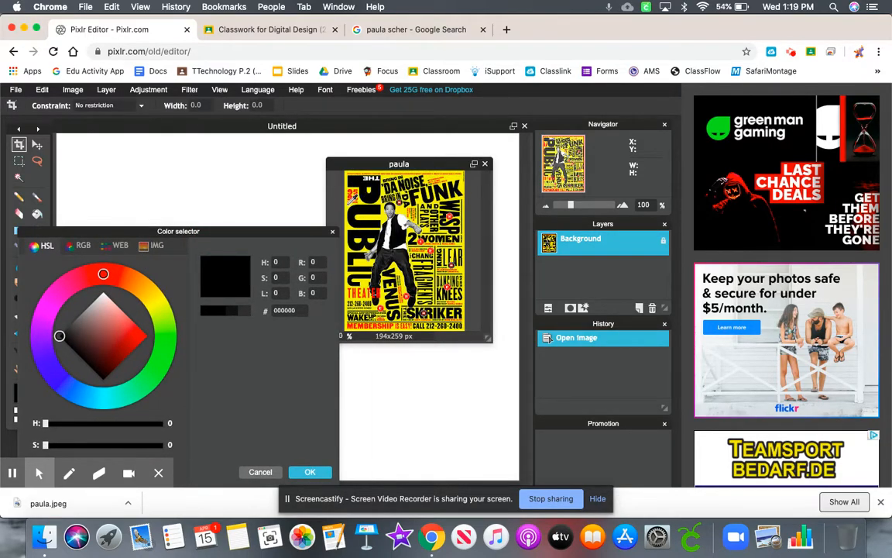
{"action": "left_click", "coordinate": [349, 203]}
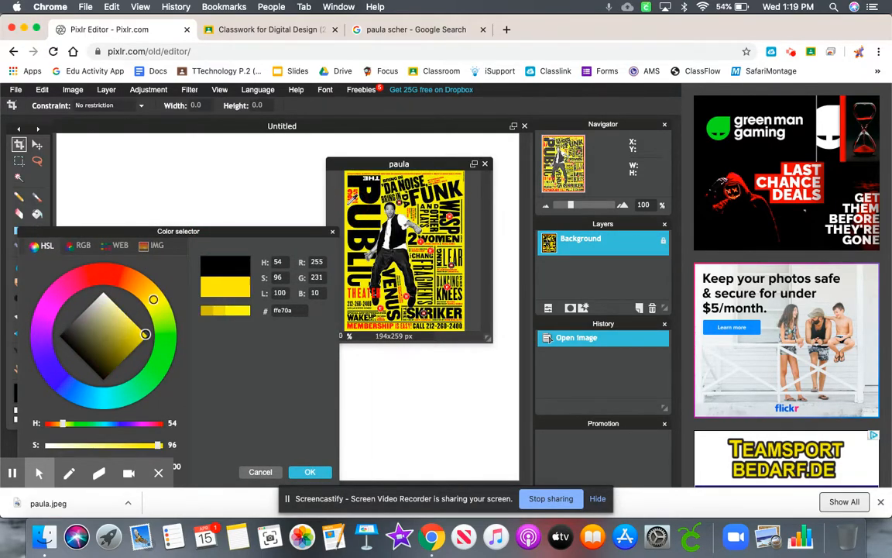
{"action": "left_click", "coordinate": [309, 471]}
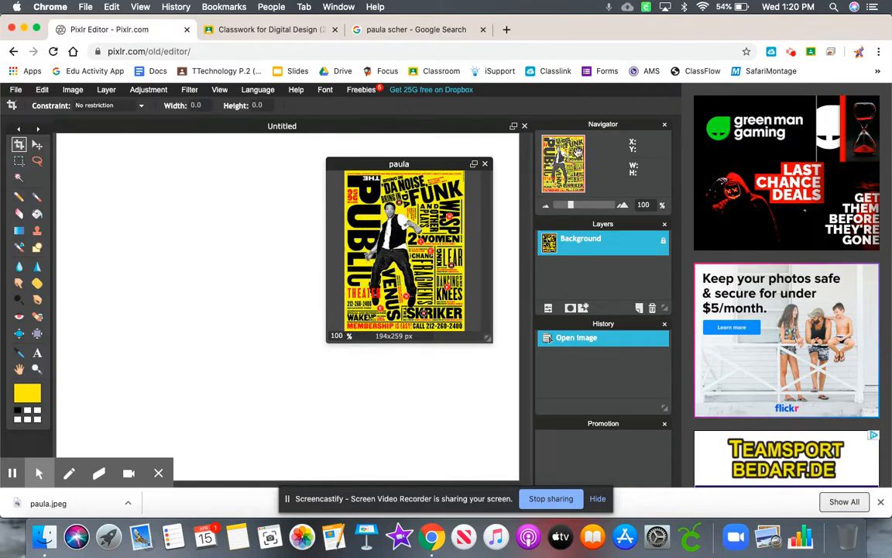
- Fill the blank Untitled canvas with the sampled yellow using the Paint bucket tool
{"action": "left_click", "coordinate": [413, 128]}
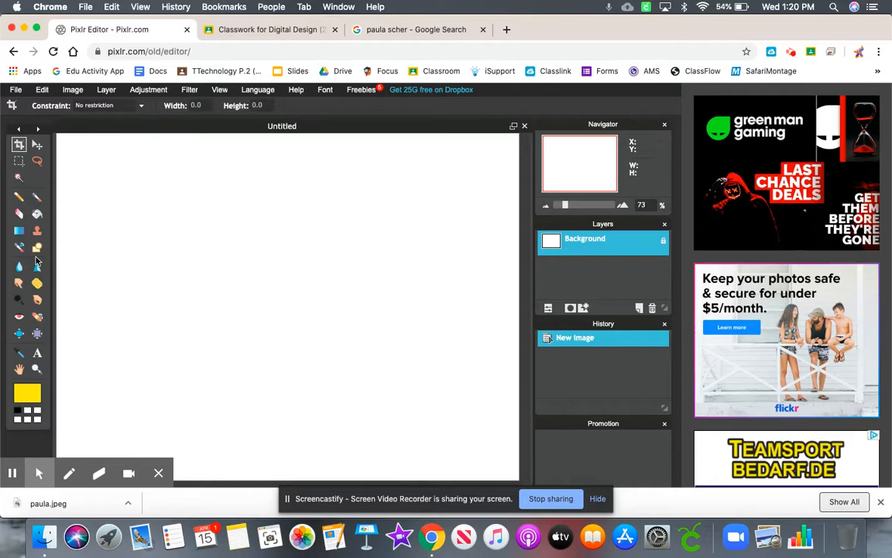
{"action": "left_click", "coordinate": [37, 212]}
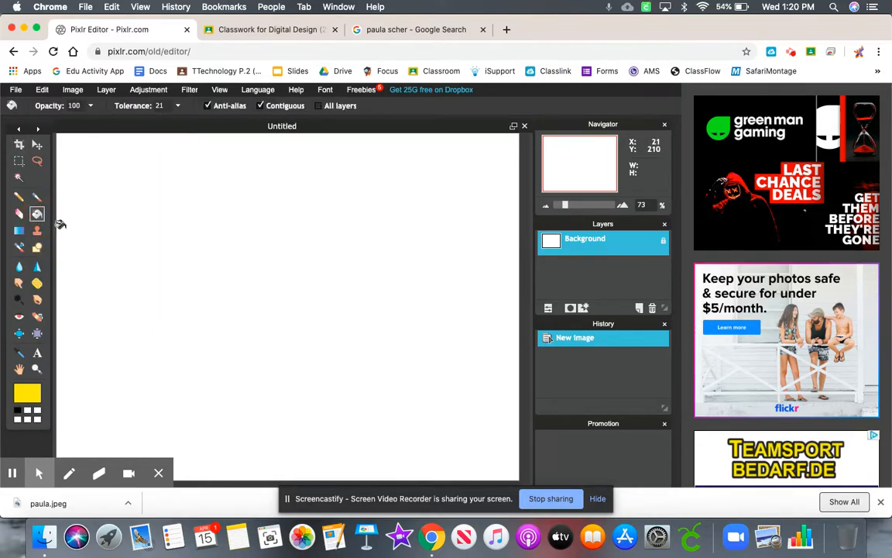
{"action": "left_click", "coordinate": [139, 252]}
- Zoom the yellow canvas out to 55% and move its window to uncover the paula poster
{"action": "left_click", "coordinate": [36, 369]}
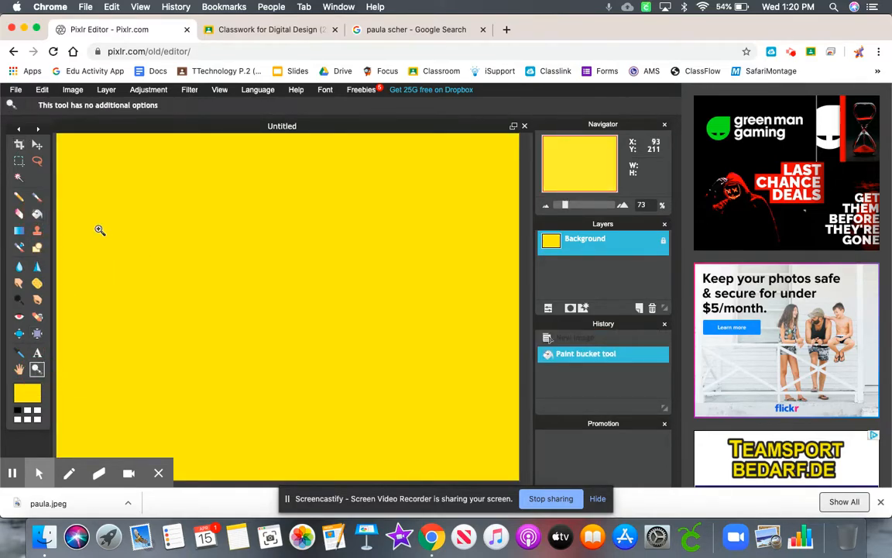
{"action": "left_click", "coordinate": [220, 90]}
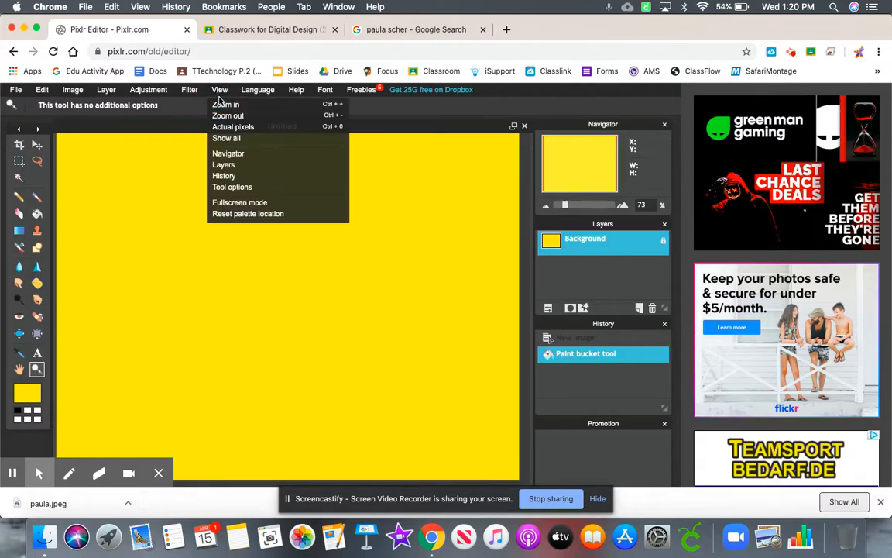
{"action": "left_click", "coordinate": [225, 115]}
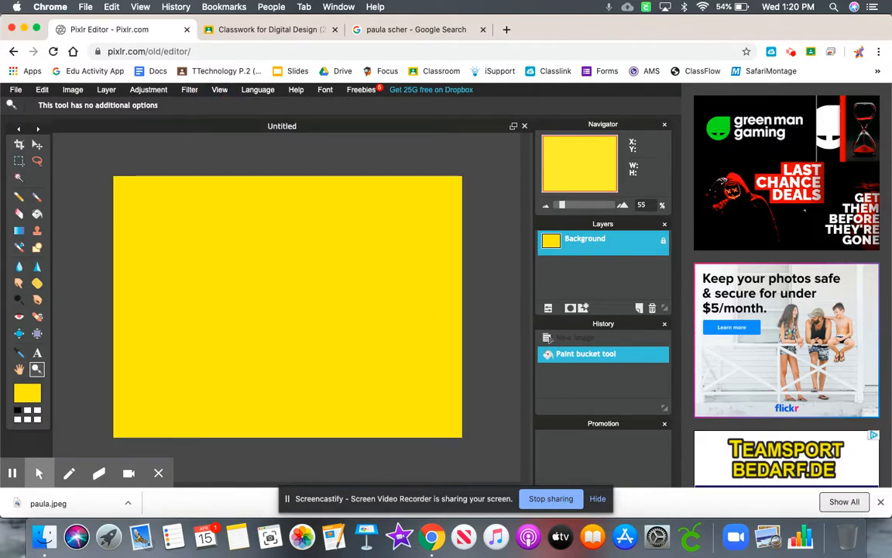
{"action": "left_click_drag", "start_coordinate": [569, 125], "coordinate": [580, 151]}
{"action": "left_click_drag", "start_coordinate": [464, 128], "coordinate": [448, 218]}
- Reposition and enlarge the paula poster window, and zoom the poster in to 150%
{"action": "left_click_drag", "start_coordinate": [441, 166], "coordinate": [456, 145]}
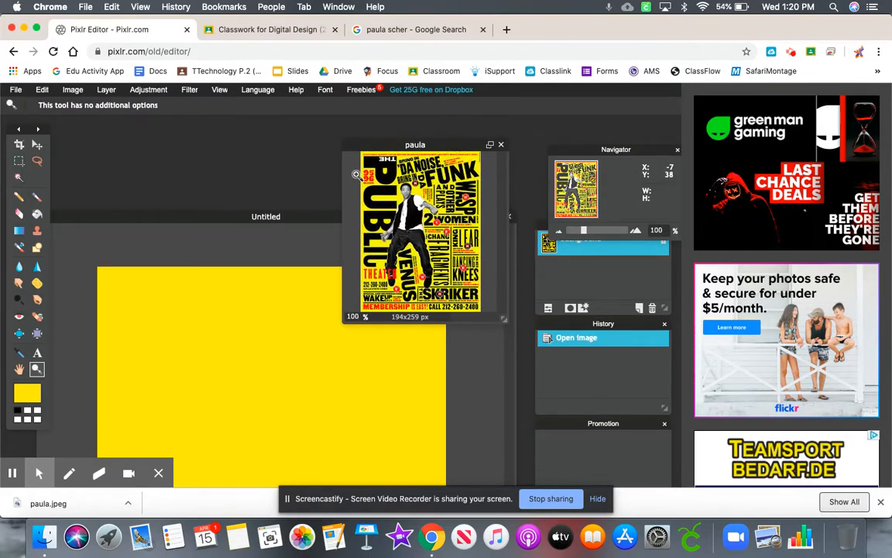
{"action": "left_click_drag", "start_coordinate": [500, 318], "coordinate": [535, 414]}
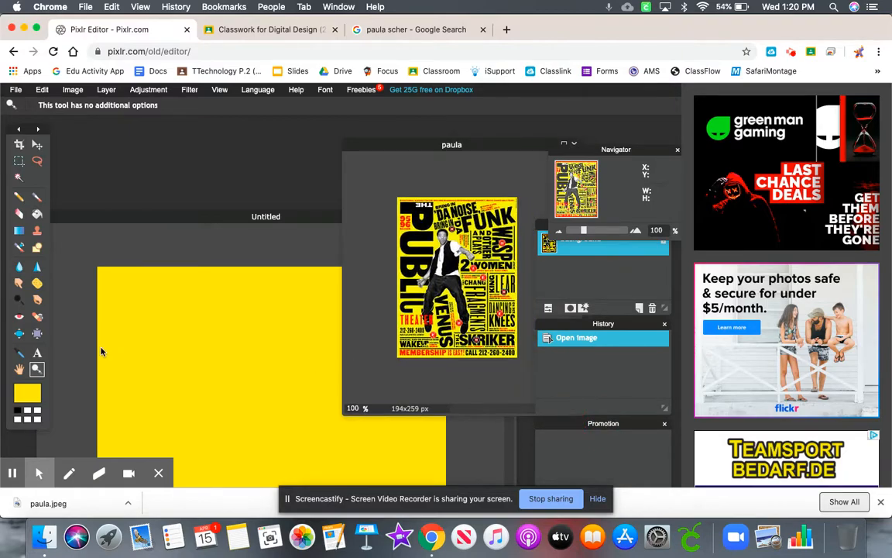
{"action": "left_click", "coordinate": [219, 89]}
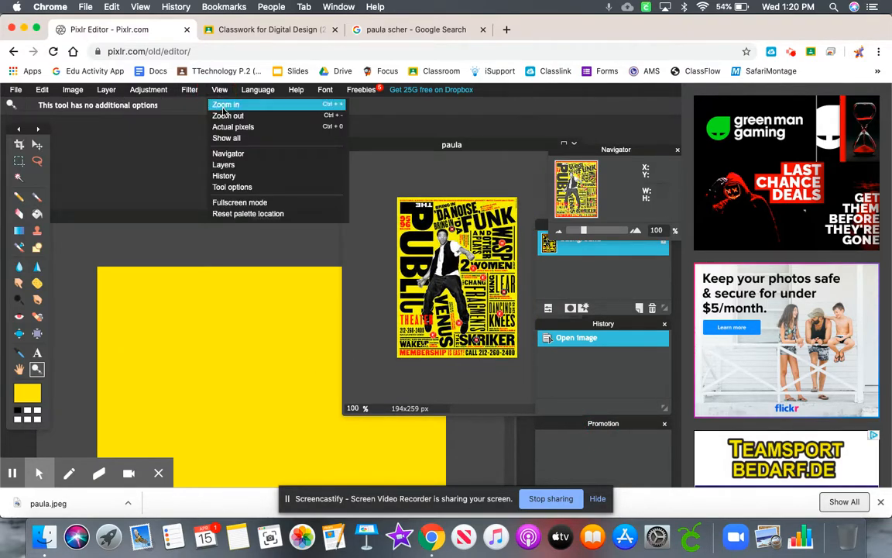
{"action": "left_click", "coordinate": [223, 109]}
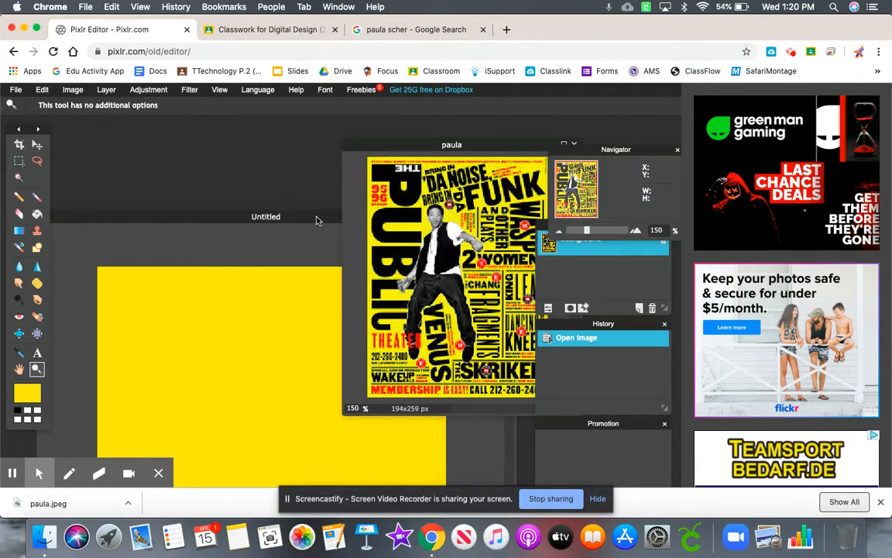
- Bring the yellow canvas window back up in front and open MP900422690.jpg from the Desktop
{"action": "left_click_drag", "start_coordinate": [316, 220], "coordinate": [342, 119]}
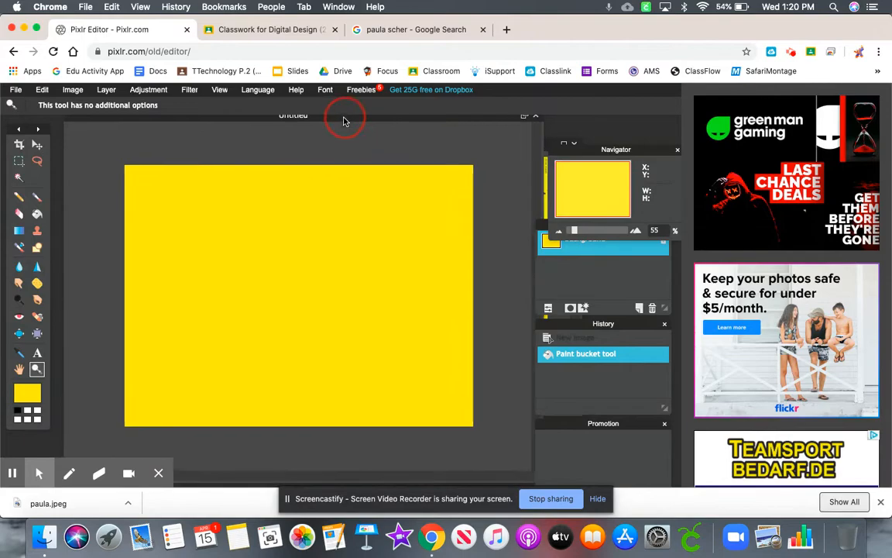
{"action": "left_click", "coordinate": [16, 90]}
{"action": "left_click", "coordinate": [26, 117]}
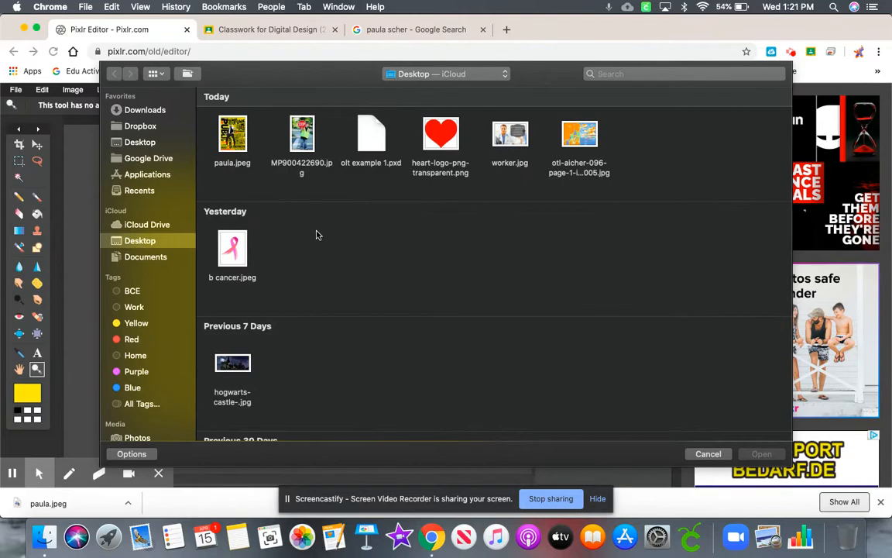
{"action": "double_click", "coordinate": [304, 142]}
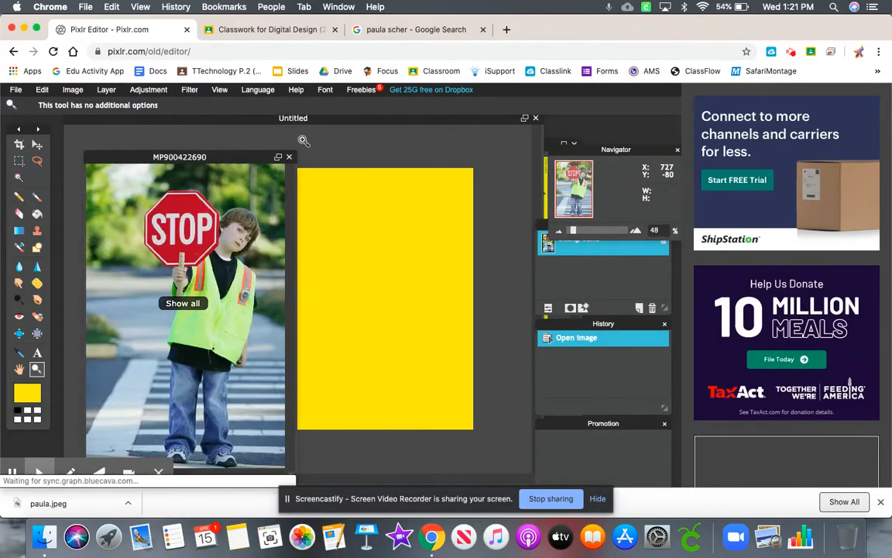
- Trace the boy and his stop sign with the Lasso tool in the MP900422690 photo and copy the selection
{"action": "left_click", "coordinate": [41, 161]}
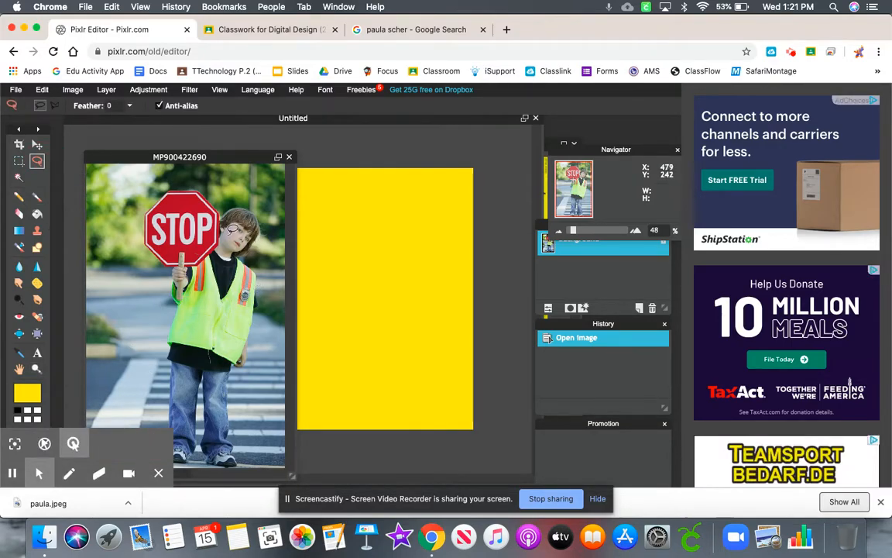
{"action": "left_click_drag", "start_coordinate": [219, 158], "coordinate": [286, 143]}
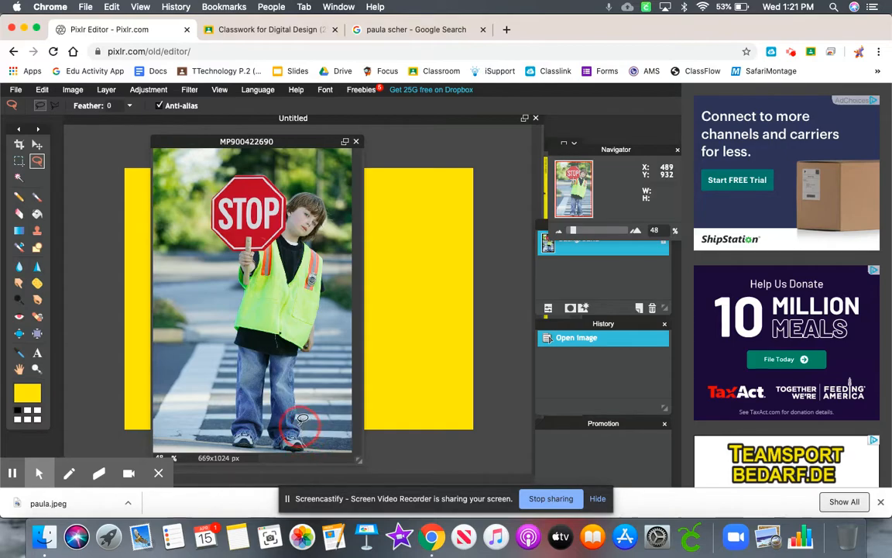
{"action": "mouse_move", "coordinate": [299, 414]}
{"action": "left_mouse_down"}
{"action": "mouse_move", "coordinate": [294, 357]}
{"action": "mouse_move", "coordinate": [319, 346]}
{"action": "mouse_move", "coordinate": [324, 285]}
{"action": "mouse_move", "coordinate": [322, 254]}
{"action": "mouse_move", "coordinate": [309, 242]}
{"action": "mouse_move", "coordinate": [330, 211]}
{"action": "mouse_move", "coordinate": [312, 188]}
{"action": "mouse_move", "coordinate": [291, 198]}
{"action": "mouse_move", "coordinate": [264, 171]}
{"action": "mouse_move", "coordinate": [236, 168]}
{"action": "mouse_move", "coordinate": [214, 194]}
{"action": "mouse_move", "coordinate": [211, 225]}
{"action": "mouse_move", "coordinate": [242, 255]}
{"action": "mouse_move", "coordinate": [233, 423]}
{"action": "mouse_move", "coordinate": [254, 441]}
{"action": "mouse_move", "coordinate": [268, 419]}
{"action": "mouse_move", "coordinate": [275, 375]}
{"action": "mouse_move", "coordinate": [263, 434]}
{"action": "mouse_move", "coordinate": [291, 446]}
{"action": "left_mouse_up"}
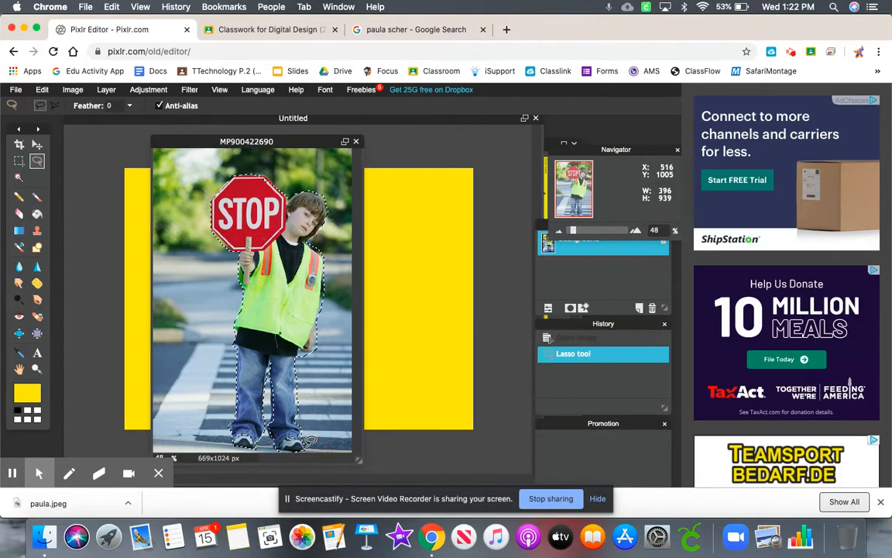
{"action": "left_click", "coordinate": [42, 89]}
{"action": "left_click", "coordinate": [59, 146]}
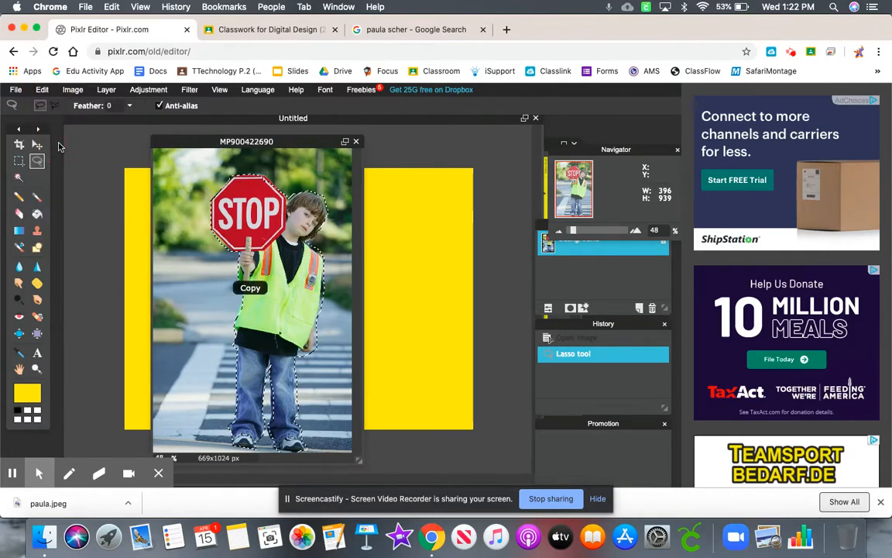
- Close the MP900422690 photo without saving and paste the copied boy onto the yellow canvas
{"action": "left_click", "coordinate": [357, 141]}
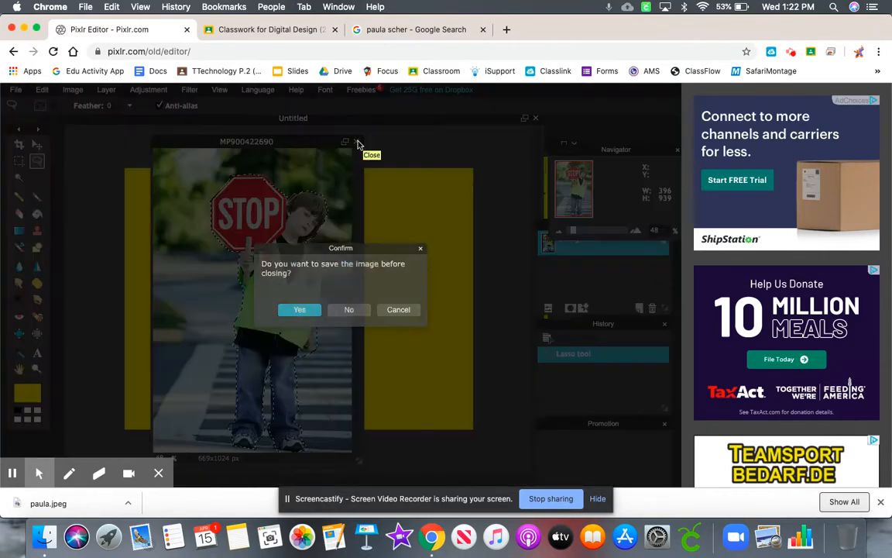
{"action": "left_click", "coordinate": [349, 309]}
{"action": "left_click", "coordinate": [42, 89]}
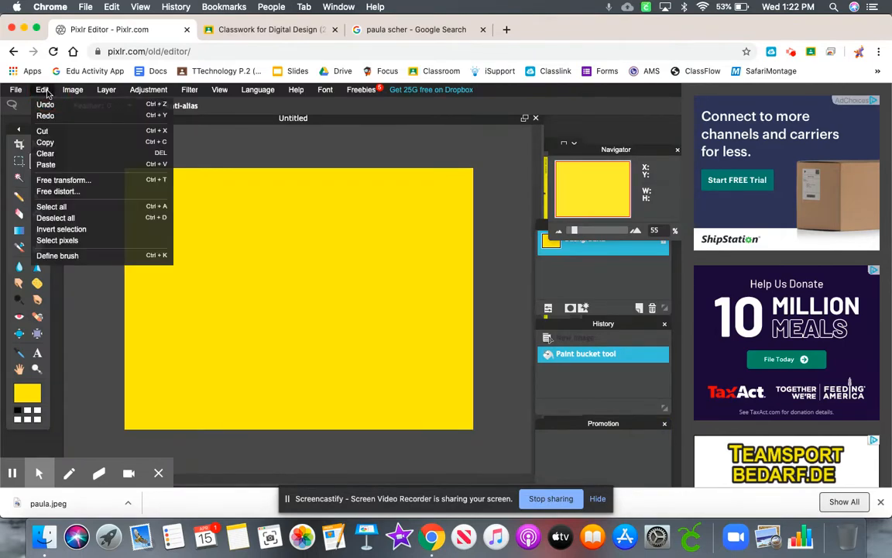
{"action": "left_click", "coordinate": [48, 164]}
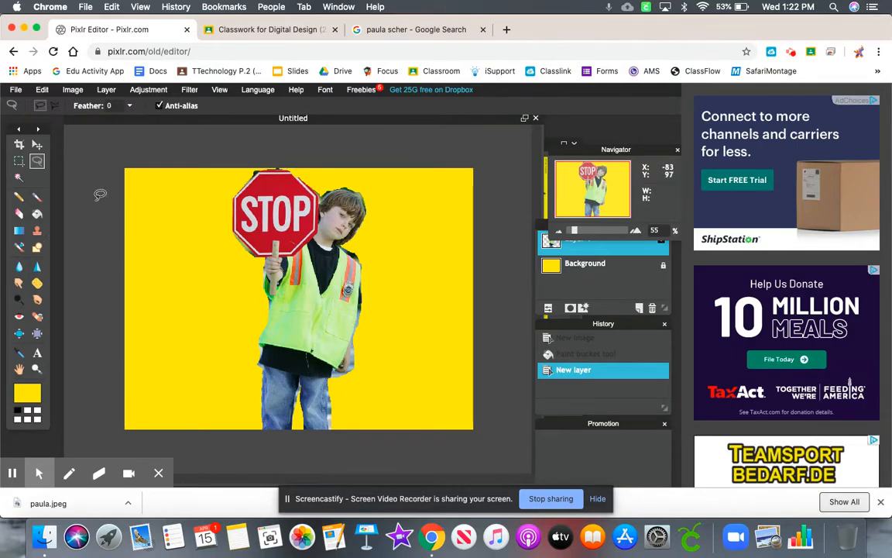
- Erase the leftover photo background above the stop sign and around the boy's head with the Eraser tool
{"action": "left_click", "coordinate": [18, 213]}
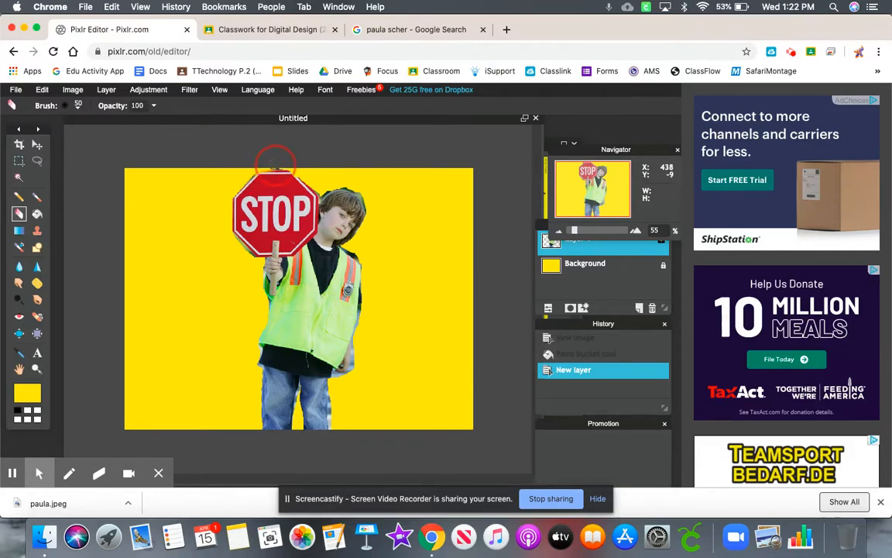
{"action": "left_click_drag", "start_coordinate": [290, 161], "coordinate": [294, 166]}
{"action": "mouse_move", "coordinate": [355, 185]}
{"action": "left_mouse_down"}
{"action": "mouse_move", "coordinate": [319, 194]}
{"action": "mouse_move", "coordinate": [360, 190]}
{"action": "mouse_move", "coordinate": [364, 257]}
{"action": "mouse_move", "coordinate": [313, 224]}
{"action": "mouse_move", "coordinate": [293, 170]}
{"action": "mouse_move", "coordinate": [280, 166]}
{"action": "mouse_move", "coordinate": [298, 173]}
{"action": "mouse_move", "coordinate": [287, 169]}
{"action": "left_mouse_up"}
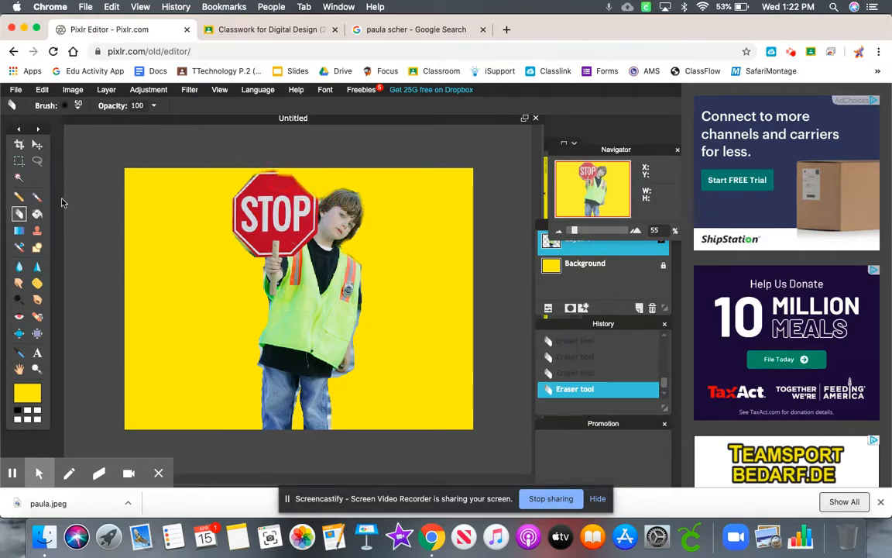
- Move the boy cutout toward the canvas's lower left and reposition the canvas window over the poster
{"action": "left_click", "coordinate": [38, 144]}
{"action": "left_click_drag", "start_coordinate": [348, 288], "coordinate": [288, 311]}
{"action": "left_click_drag", "start_coordinate": [387, 123], "coordinate": [260, 125]}
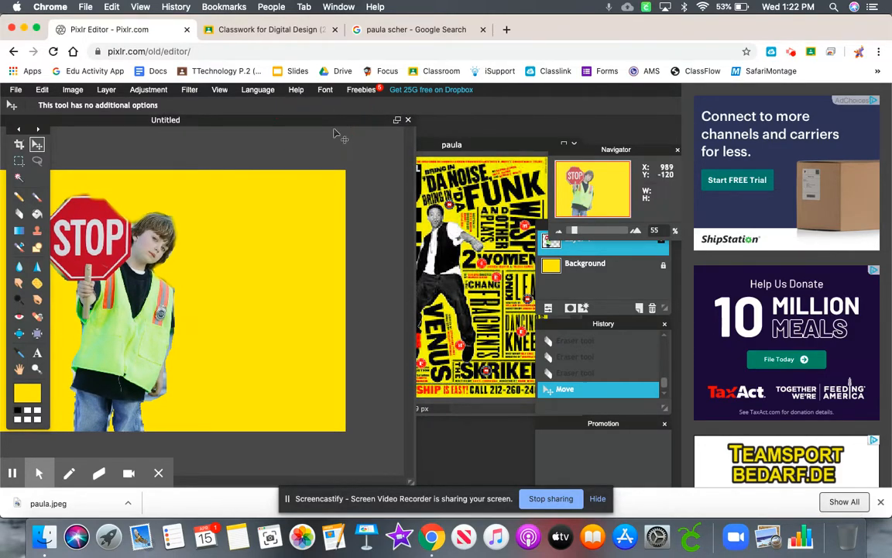
{"action": "left_click_drag", "start_coordinate": [213, 126], "coordinate": [304, 120]}
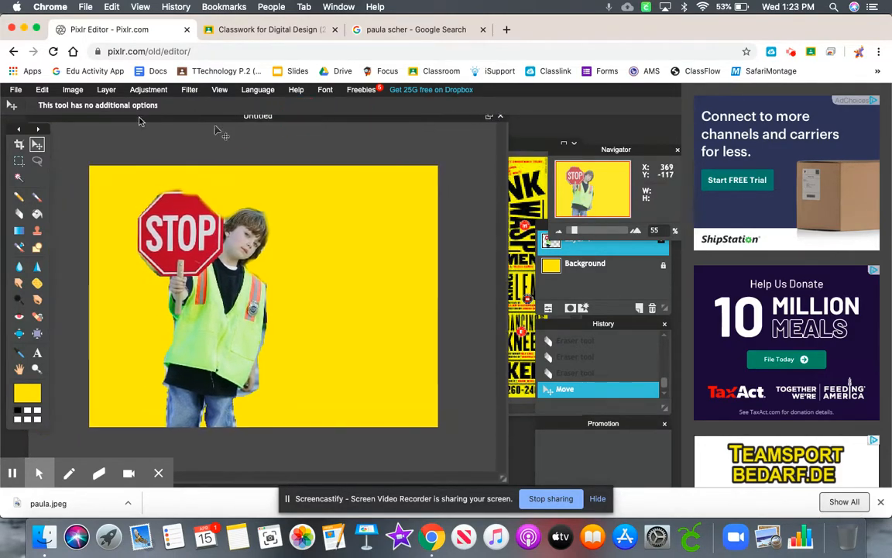
- Scale the boy cutout down with Free transform so his whole figure fits on the canvas, and apply the changes
{"action": "left_click", "coordinate": [43, 90]}
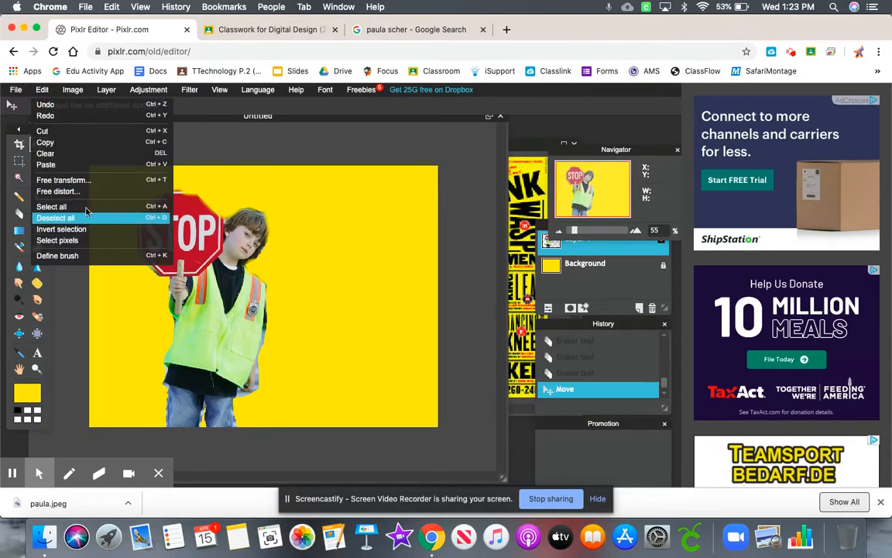
{"action": "left_click", "coordinate": [88, 180]}
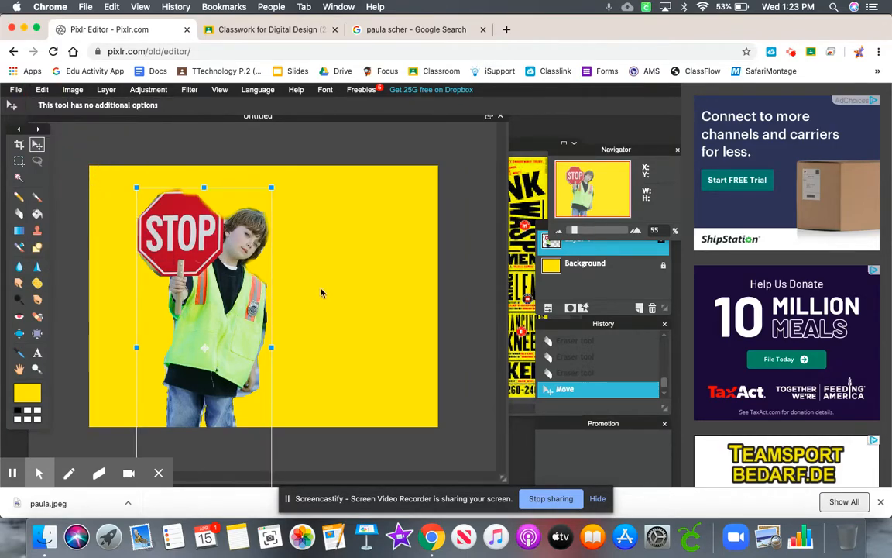
{"action": "left_click_drag", "start_coordinate": [271, 186], "coordinate": [245, 229]}
{"action": "left_click_drag", "start_coordinate": [220, 359], "coordinate": [209, 310]}
{"action": "left_click", "coordinate": [532, 150]}
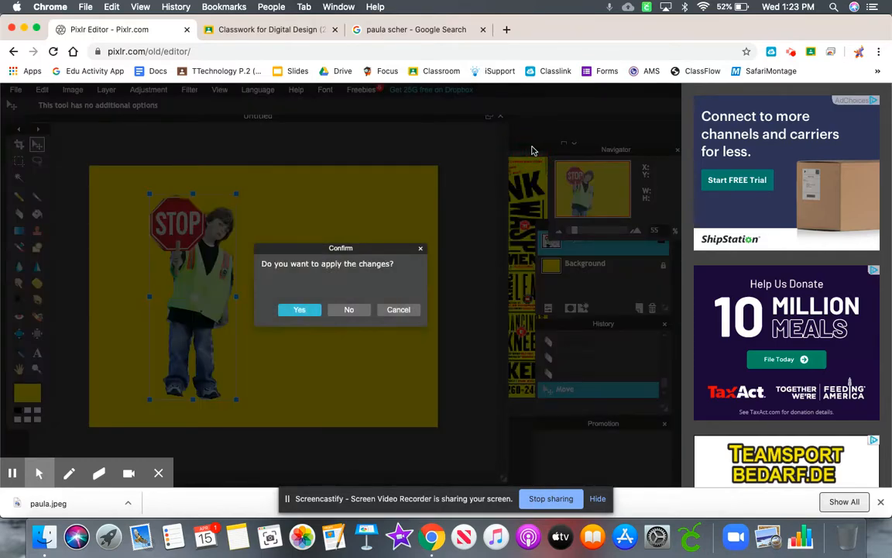
{"action": "left_click", "coordinate": [299, 310]}
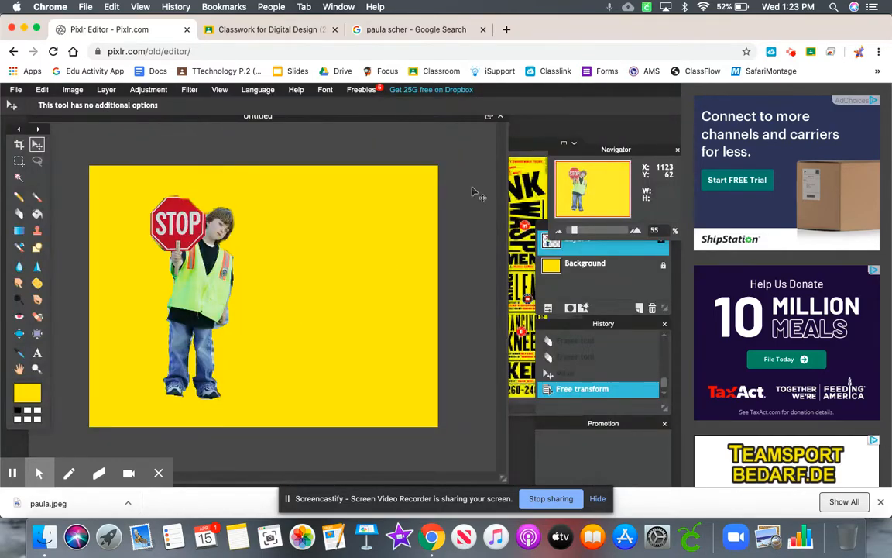
- Compare the design with the paula poster and nudge the boy cutout slightly down and to the left
{"action": "left_click", "coordinate": [527, 171]}
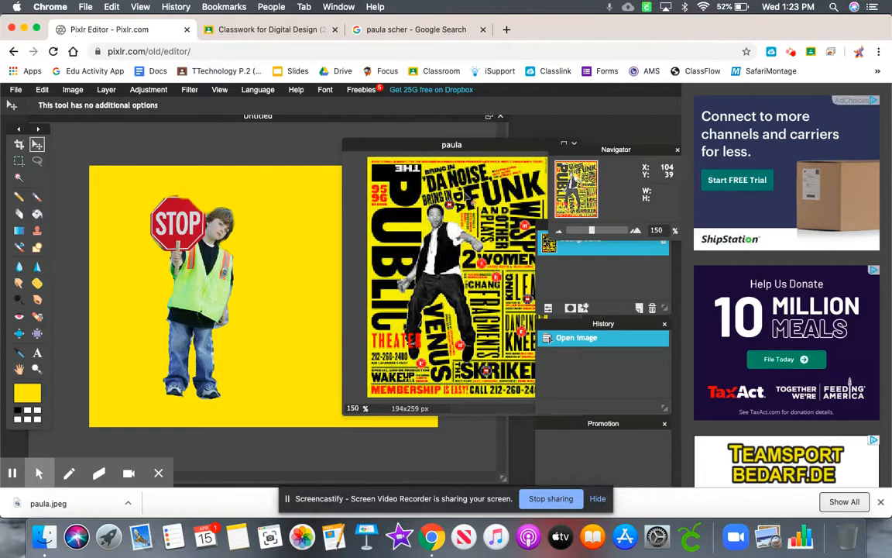
{"action": "left_click_drag", "start_coordinate": [478, 145], "coordinate": [447, 147]}
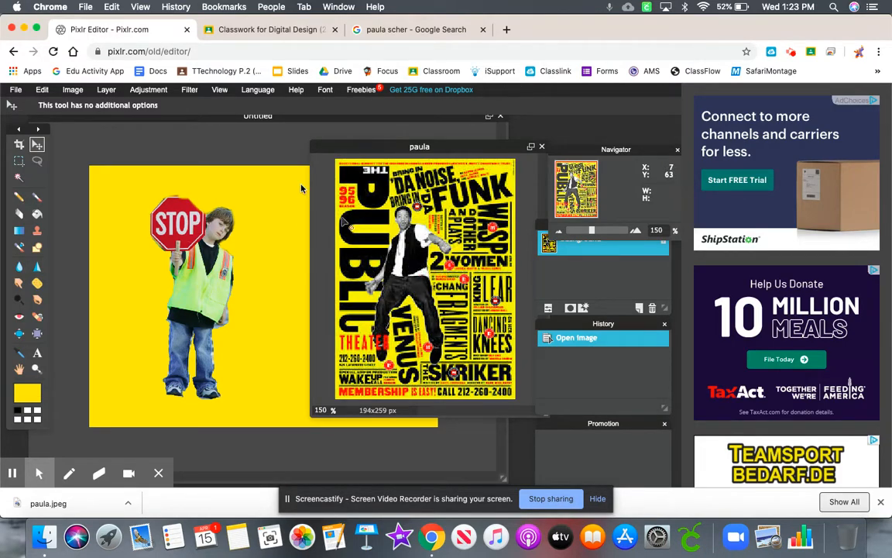
{"action": "left_click", "coordinate": [273, 122]}
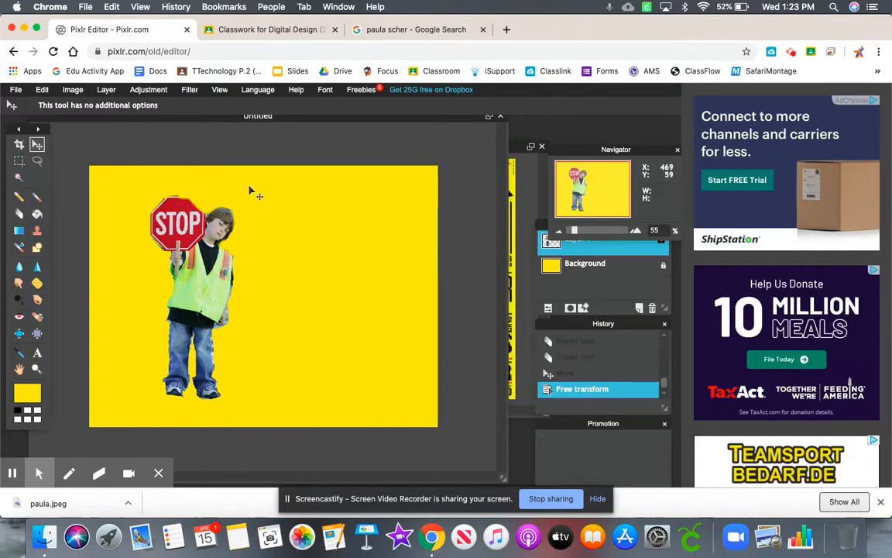
{"action": "mouse_move", "coordinate": [195, 305]}
{"action": "left_mouse_down"}
{"action": "mouse_move", "coordinate": [208, 303]}
{"action": "mouse_move", "coordinate": [138, 307]}
{"action": "mouse_move", "coordinate": [372, 314]}
{"action": "mouse_move", "coordinate": [380, 281]}
{"action": "mouse_move", "coordinate": [195, 309]}
{"action": "left_mouse_up"}
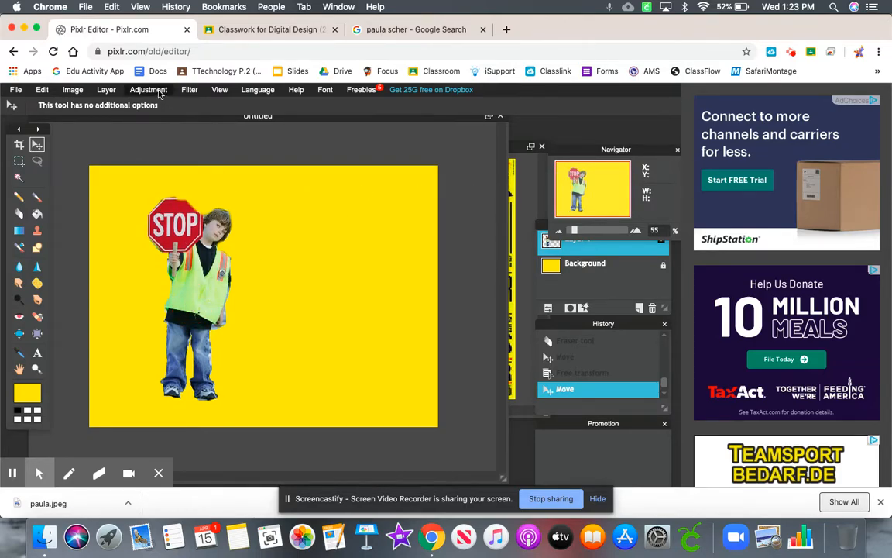
- Turn the boy cutout black and white by setting its Hue & Saturation saturation to -100
{"action": "left_click", "coordinate": [149, 90]}
{"action": "left_click", "coordinate": [164, 116]}
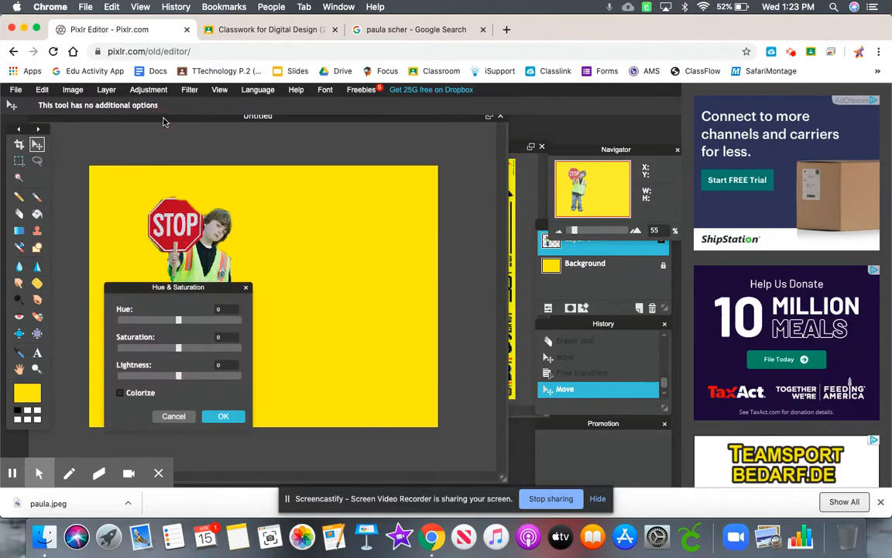
{"action": "left_click_drag", "start_coordinate": [168, 288], "coordinate": [386, 225]}
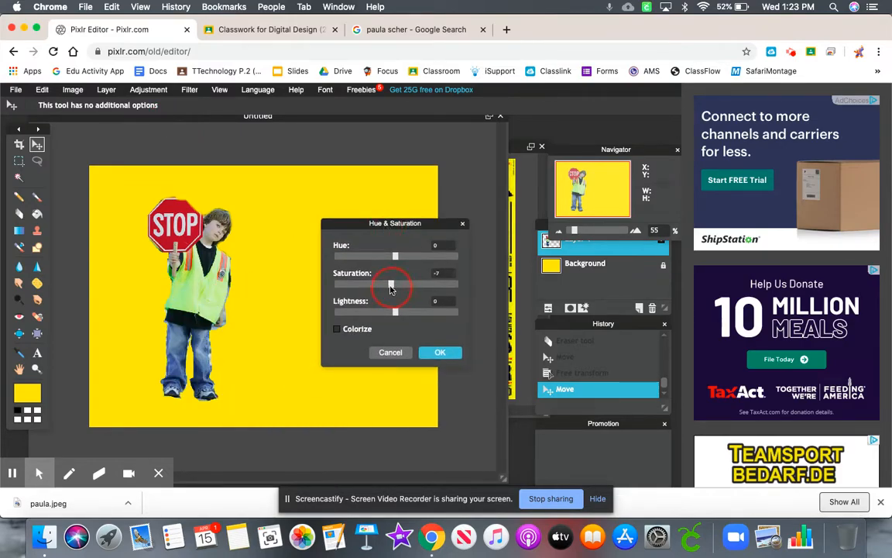
{"action": "left_click_drag", "start_coordinate": [389, 288], "coordinate": [328, 286]}
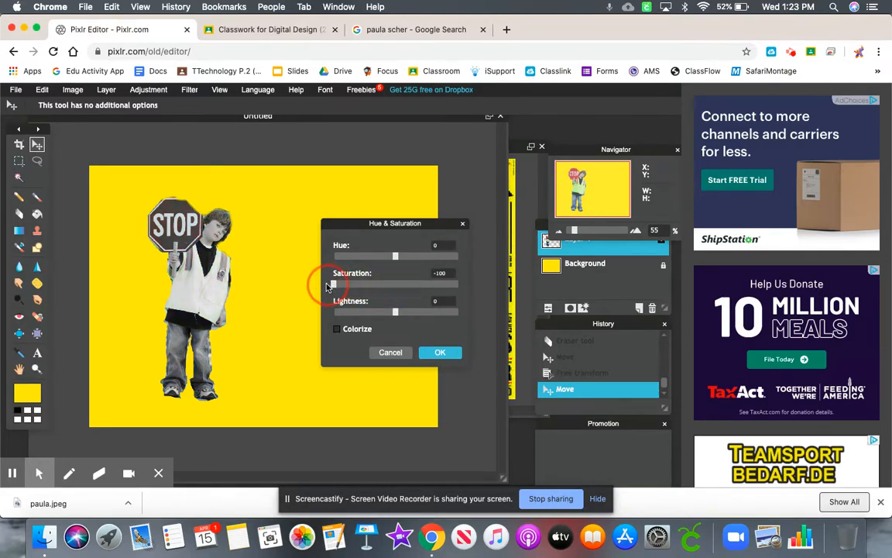
{"action": "left_click", "coordinate": [440, 352]}
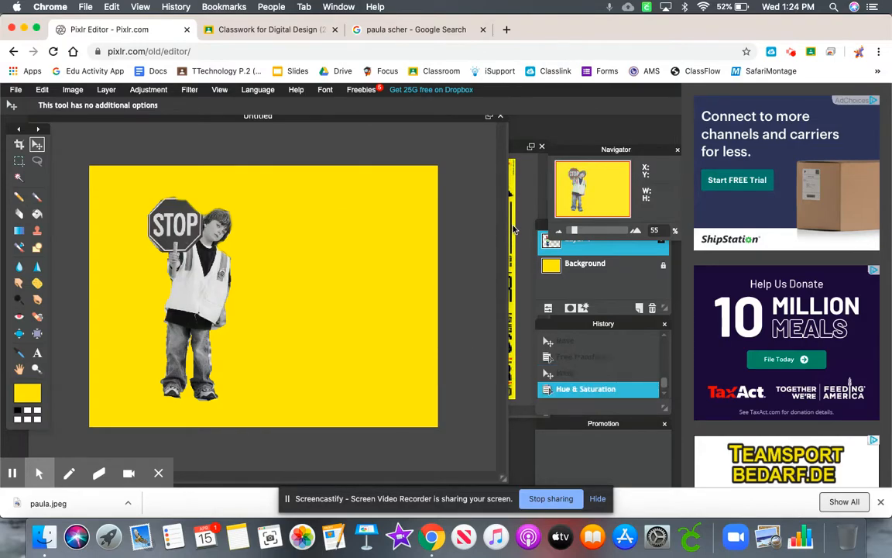
- Bring the paula poster forward, shift its window off the boy, and move the Navigator and Layers panels clear of the poster
{"action": "left_click", "coordinate": [513, 218]}
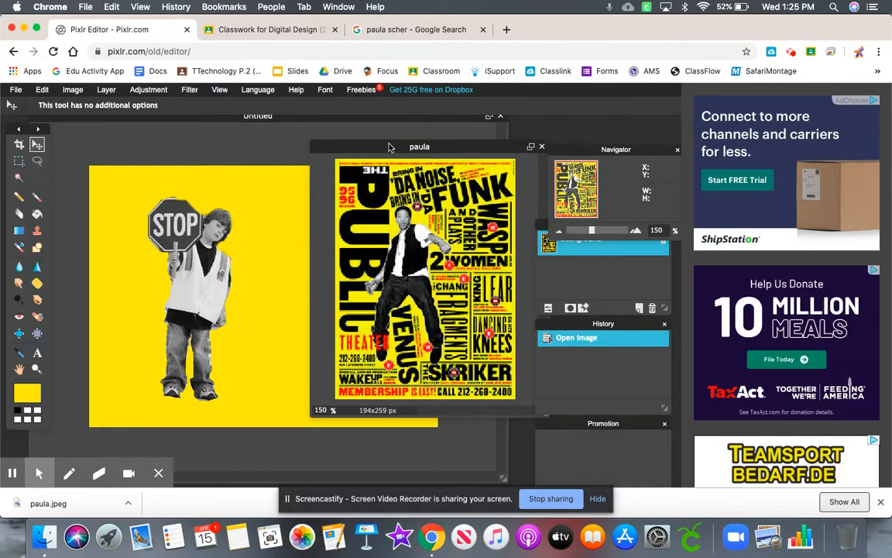
{"action": "left_click_drag", "start_coordinate": [388, 147], "coordinate": [447, 129]}
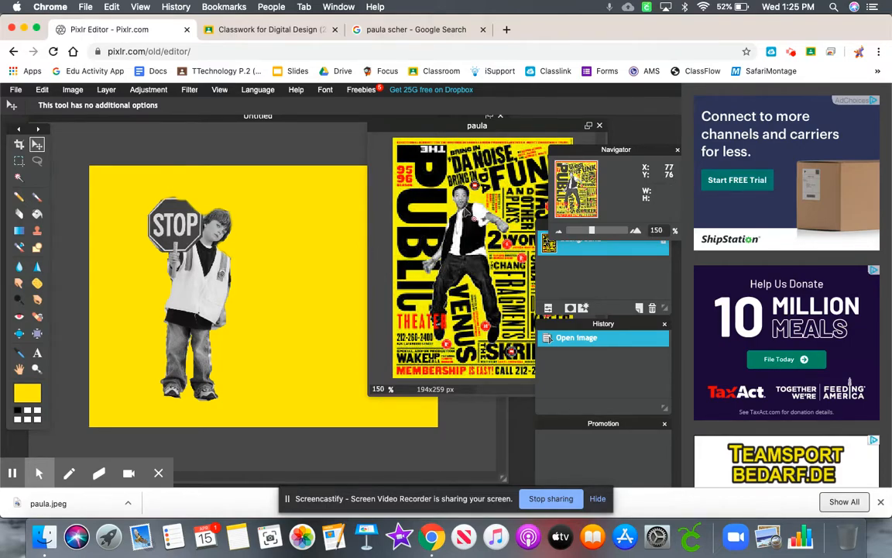
{"action": "left_click_drag", "start_coordinate": [608, 154], "coordinate": [647, 145]}
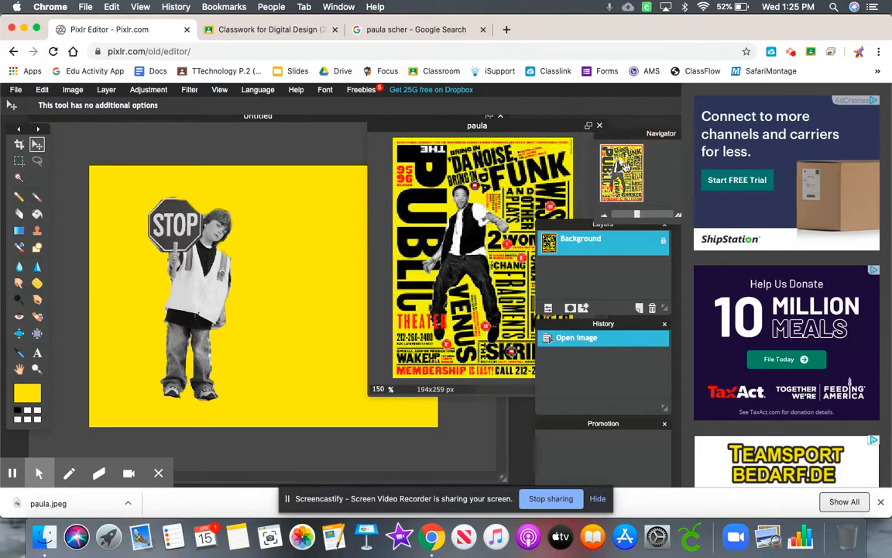
{"action": "left_click_drag", "start_coordinate": [578, 228], "coordinate": [611, 247]}
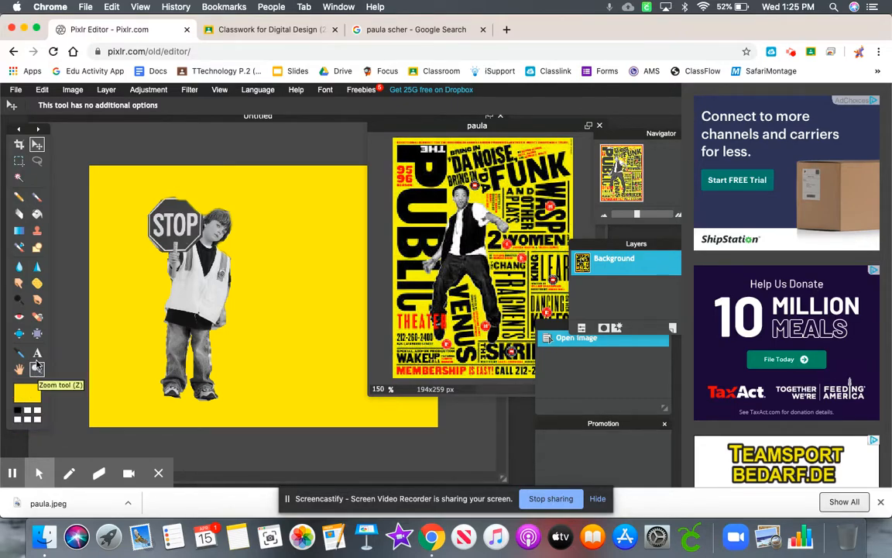
- Add the black Verdana text STAY at size 55 on the design, beside the boy cutout
{"action": "left_click", "coordinate": [258, 120]}
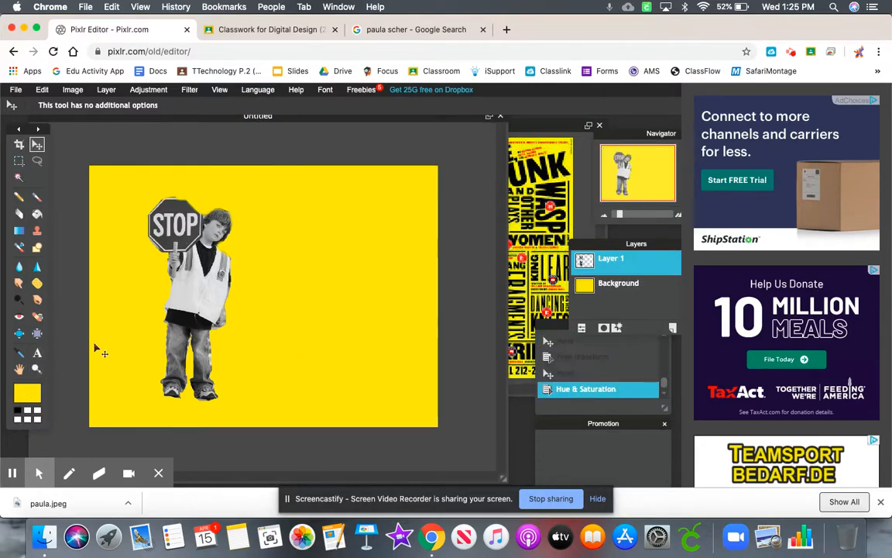
{"action": "left_click", "coordinate": [37, 354]}
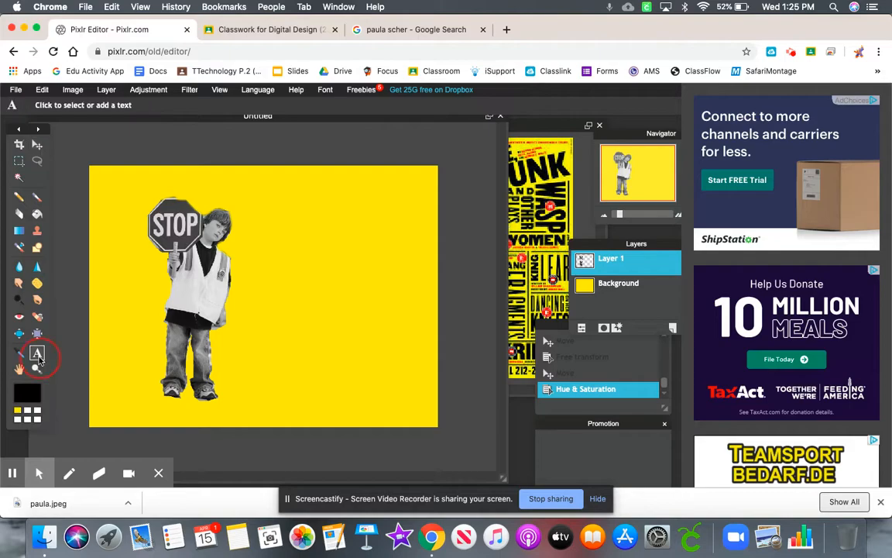
{"action": "left_click", "coordinate": [267, 314]}
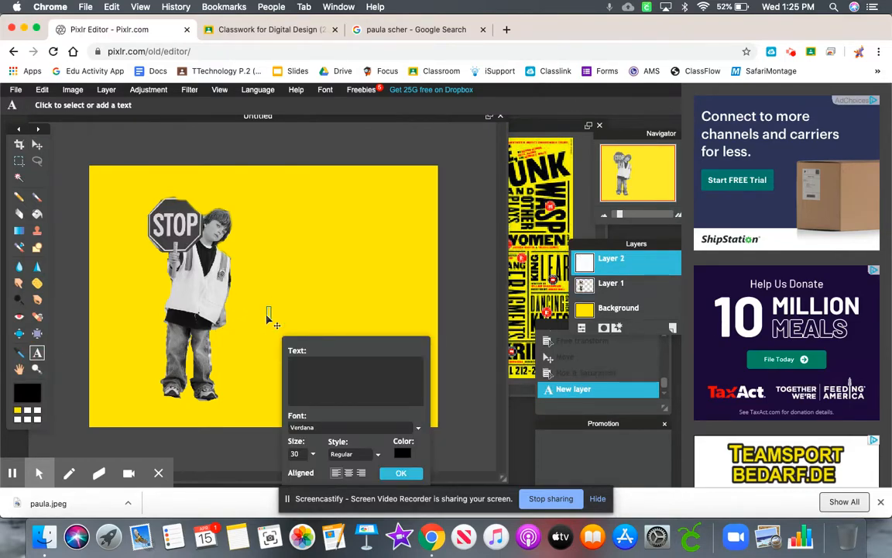
{"action": "type", "text": "STAY"}
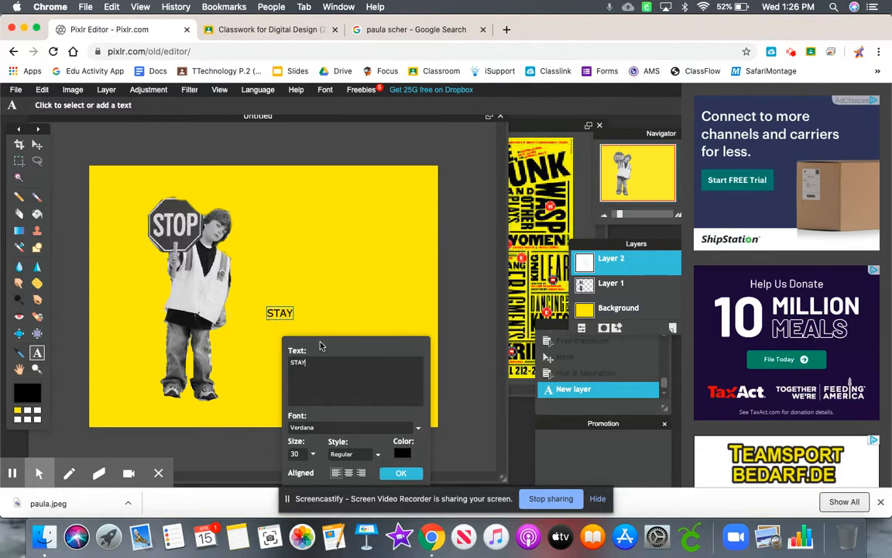
{"action": "left_click", "coordinate": [312, 455]}
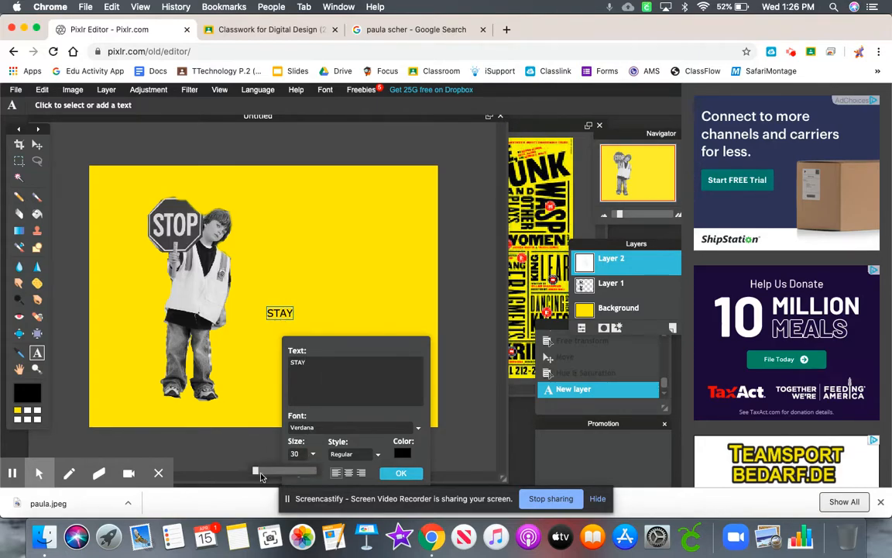
{"action": "left_click_drag", "start_coordinate": [257, 473], "coordinate": [257, 472]}
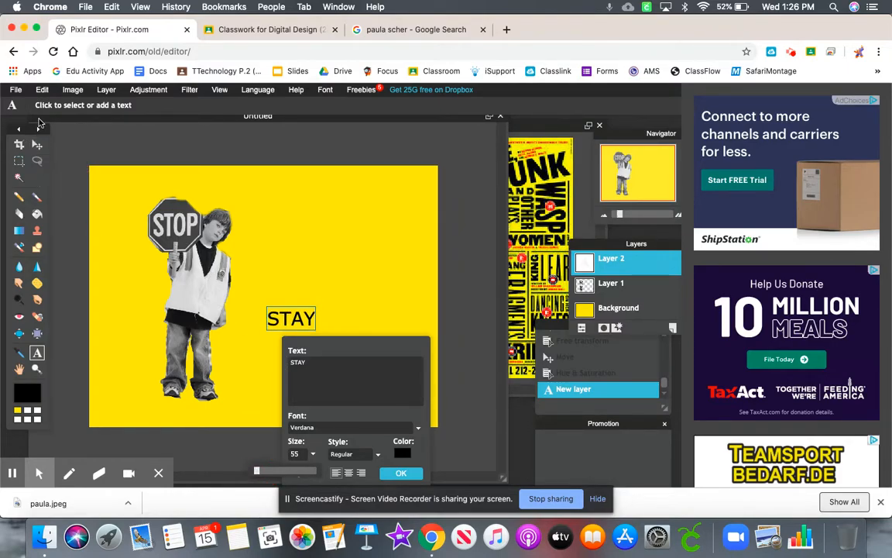
{"action": "left_click", "coordinate": [36, 143]}
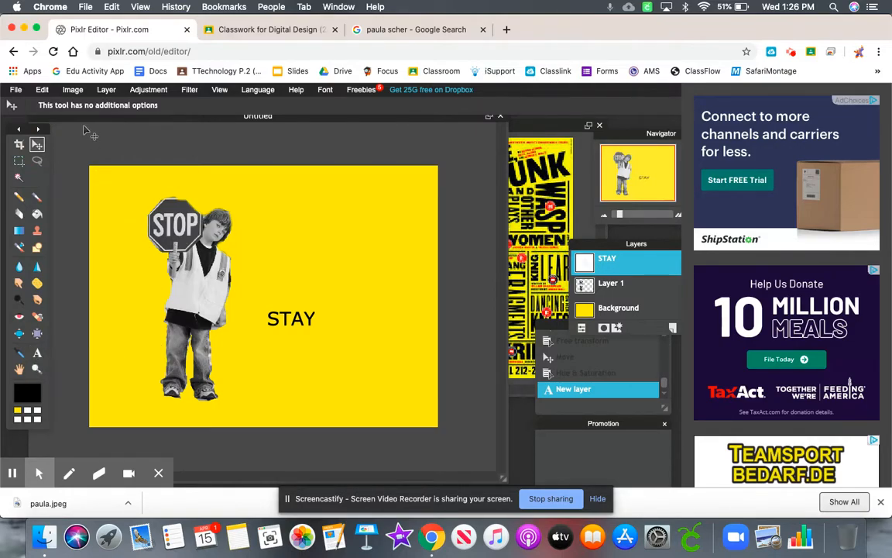
- Rasterize the STAY layer and rotate the word 90° counterclockwise with Free transform so it reads upward
{"action": "left_click", "coordinate": [73, 90]}
{"action": "mouse_move", "coordinate": [106, 90]}
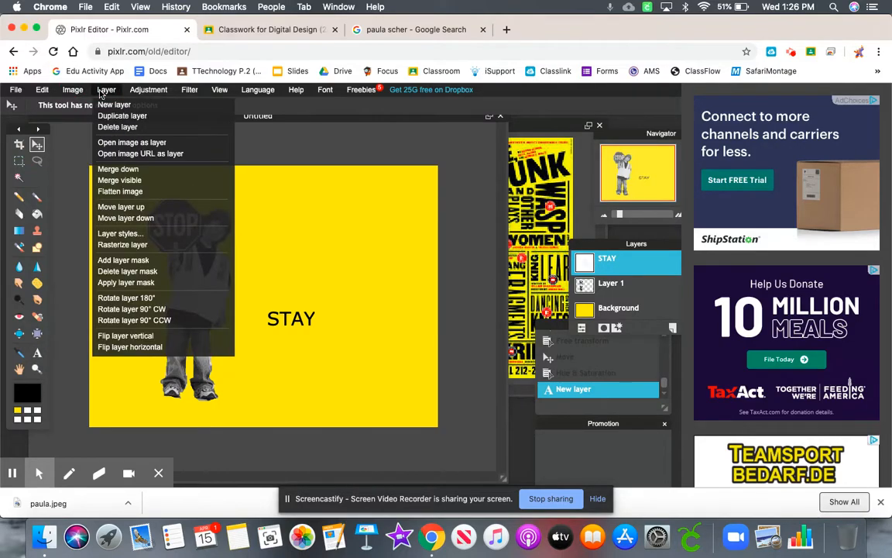
{"action": "left_click", "coordinate": [124, 244]}
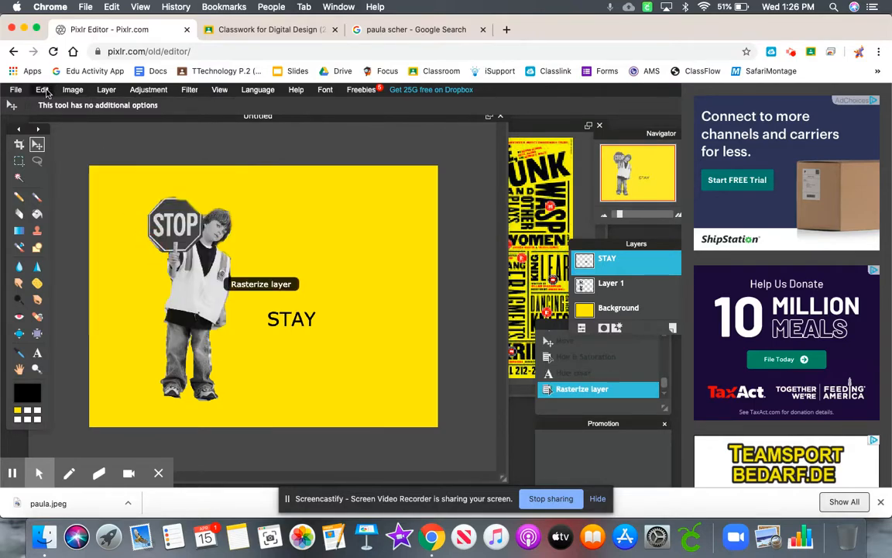
{"action": "left_click", "coordinate": [42, 90]}
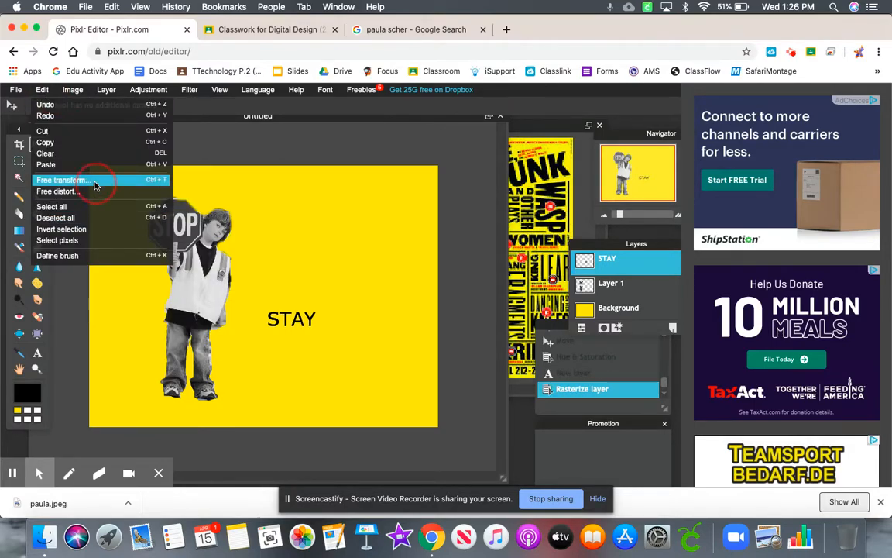
{"action": "left_click", "coordinate": [85, 180]}
{"action": "left_click_drag", "start_coordinate": [325, 325], "coordinate": [272, 276]}
{"action": "key", "text": "Return"}
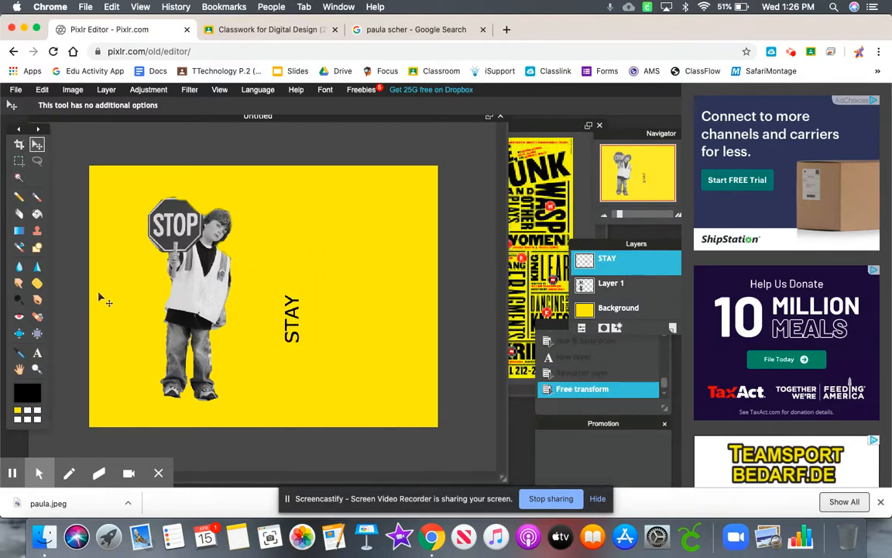
- Add the text HOME in bold black Verdana at size 134 near the canvas's lower right corner
{"action": "left_click", "coordinate": [36, 353]}
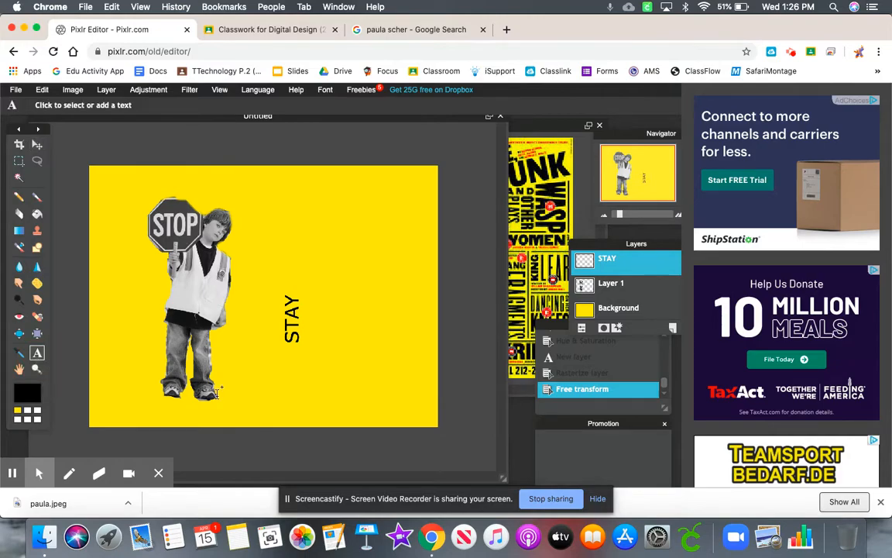
{"action": "left_click", "coordinate": [293, 398]}
{"action": "type", "text": "HOME"}
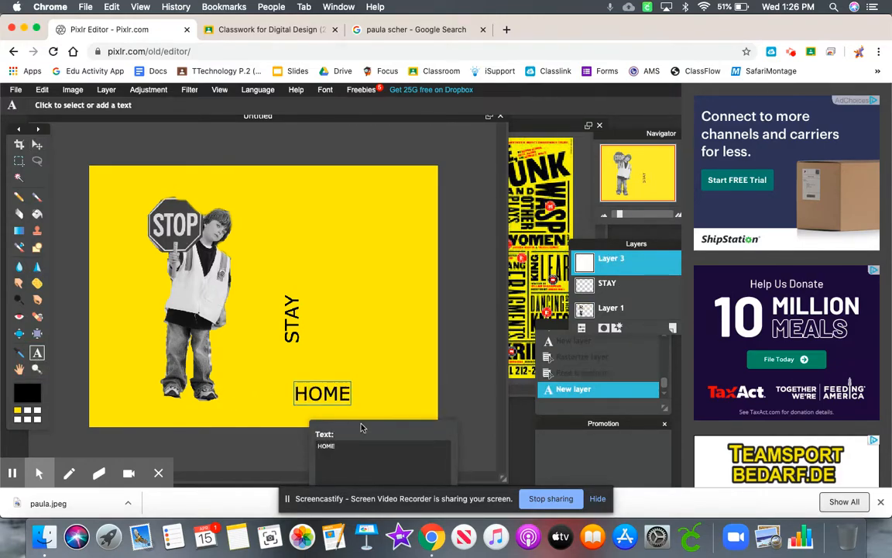
{"action": "left_click_drag", "start_coordinate": [361, 428], "coordinate": [416, 299]}
{"action": "left_click", "coordinate": [461, 396]}
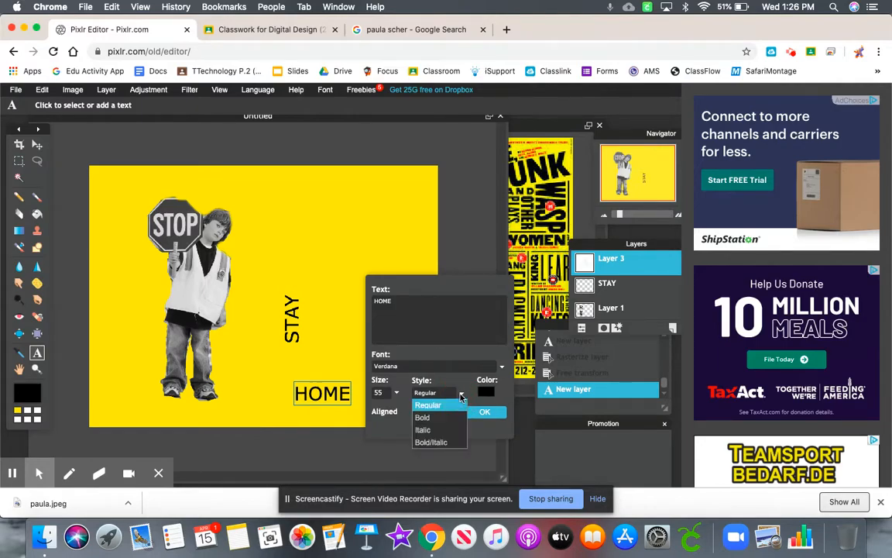
{"action": "left_click", "coordinate": [452, 419]}
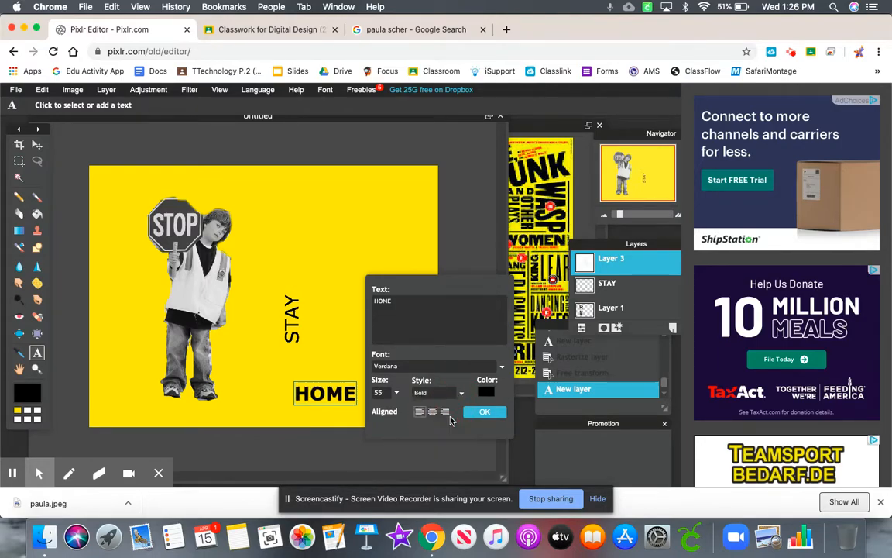
{"action": "left_click", "coordinate": [397, 393]}
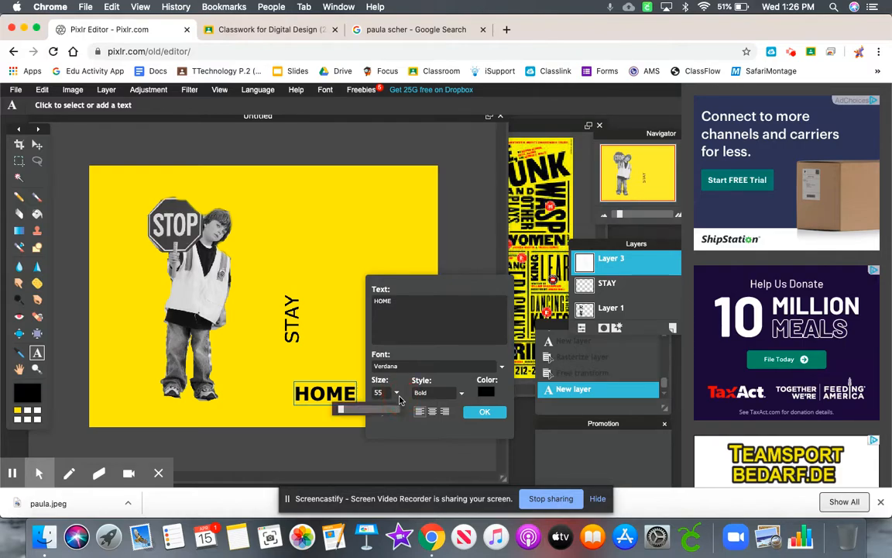
{"action": "left_click_drag", "start_coordinate": [341, 410], "coordinate": [347, 411]}
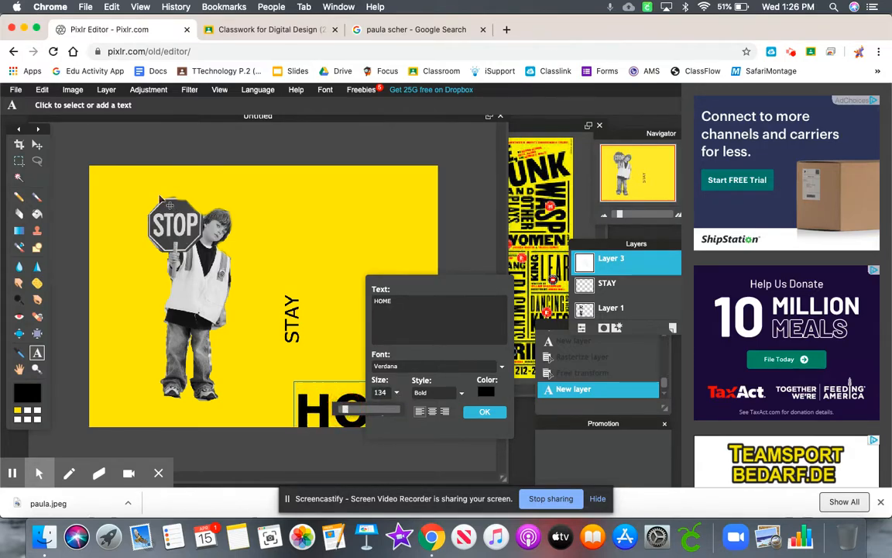
{"action": "right_click", "coordinate": [498, 414]}
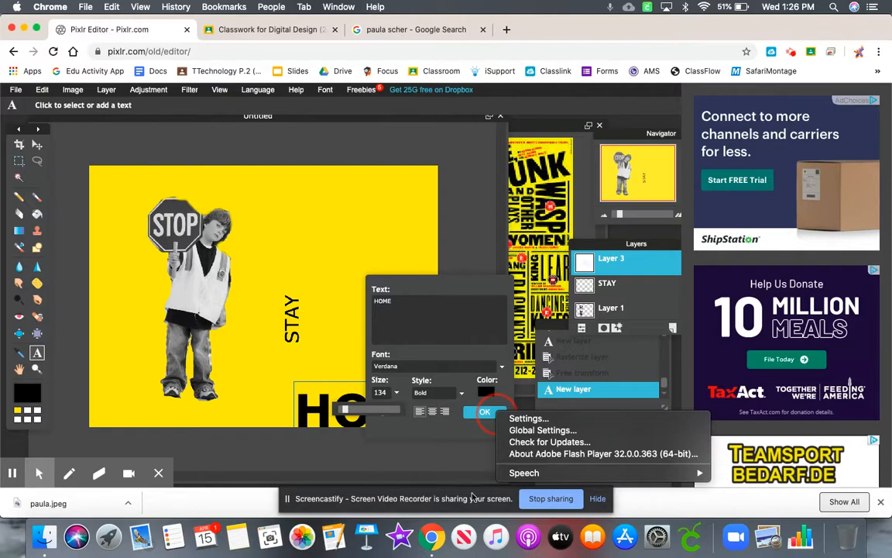
{"action": "left_click", "coordinate": [485, 411]}
{"action": "left_click", "coordinate": [485, 411]}
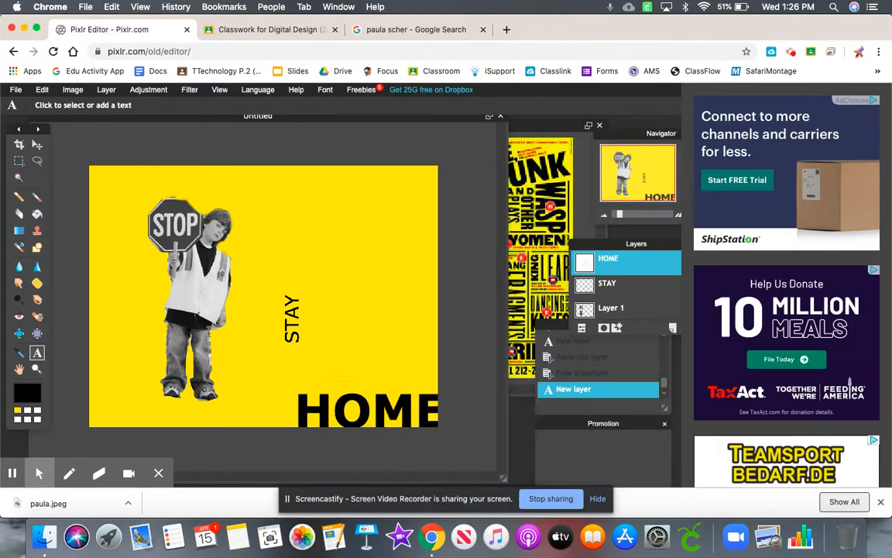
- Move the vertical STAY to the canvas's top beside the boy's head and place HOME directly to its right
{"action": "left_click", "coordinate": [37, 144]}
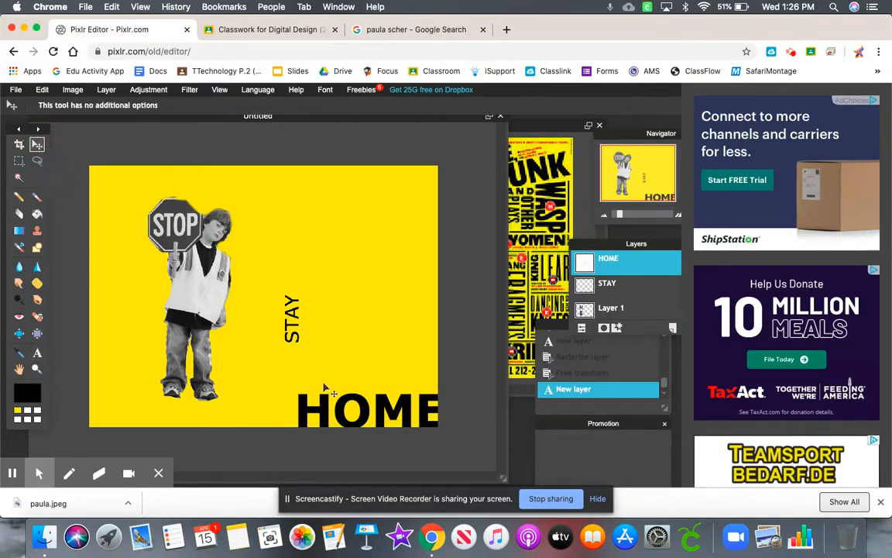
{"action": "left_click_drag", "start_coordinate": [325, 403], "coordinate": [327, 315]}
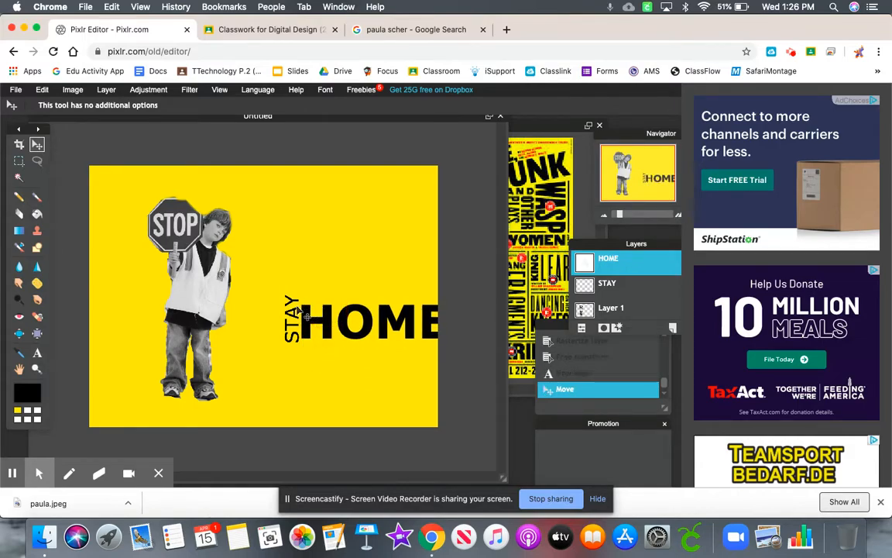
{"action": "left_click", "coordinate": [610, 284]}
{"action": "left_click_drag", "start_coordinate": [285, 302], "coordinate": [251, 203]}
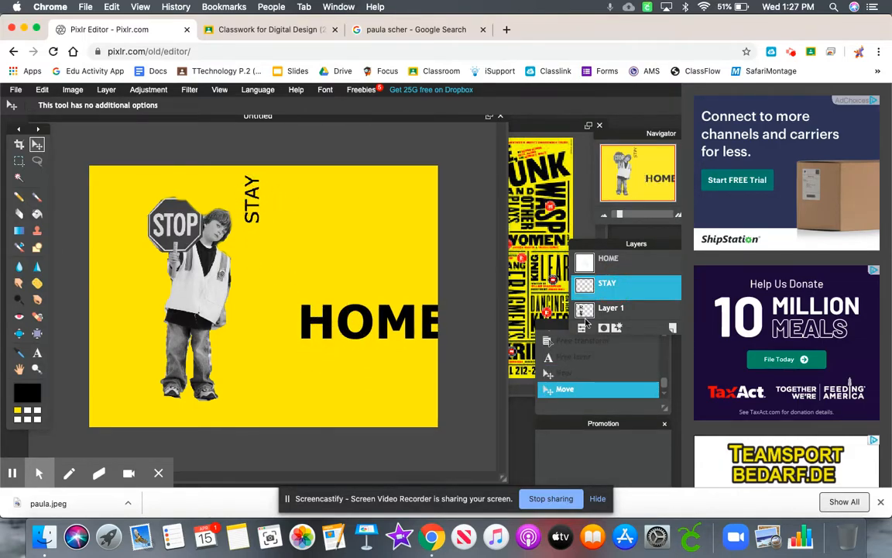
{"action": "left_click", "coordinate": [657, 261]}
{"action": "left_click_drag", "start_coordinate": [333, 298], "coordinate": [330, 205]}
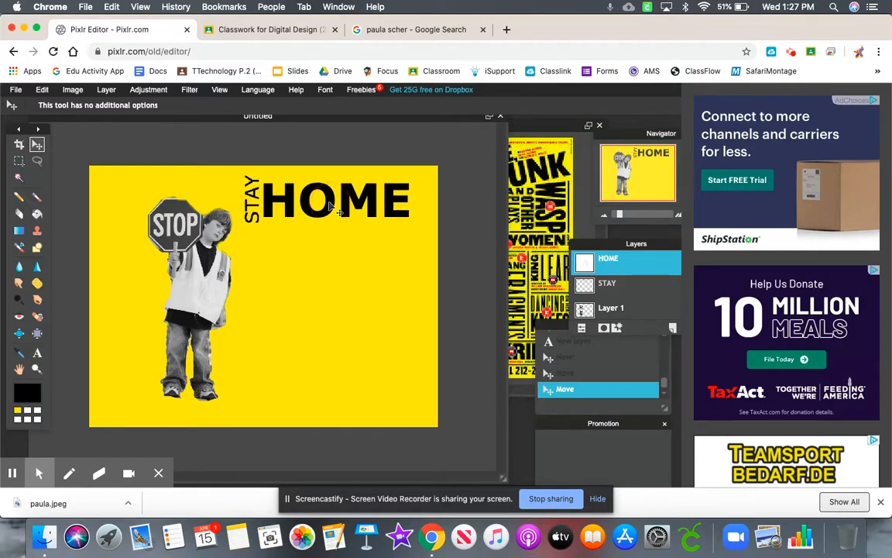
- Choose the Marquee tool, close the History and Promotion panels, and add a new empty layer above HOME
{"action": "left_click", "coordinate": [19, 160]}
{"action": "left_click_drag", "start_coordinate": [638, 333], "coordinate": [634, 355]}
{"action": "left_click", "coordinate": [552, 323]}
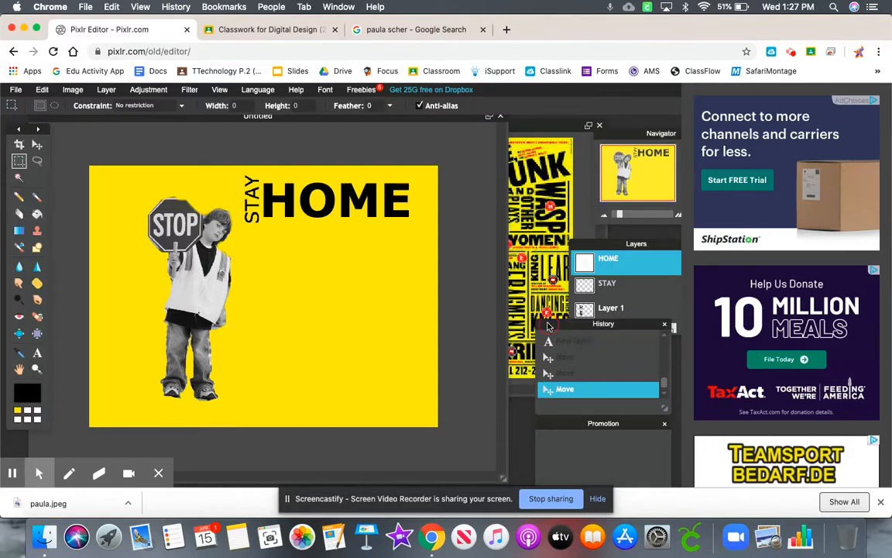
{"action": "left_click", "coordinate": [664, 323]}
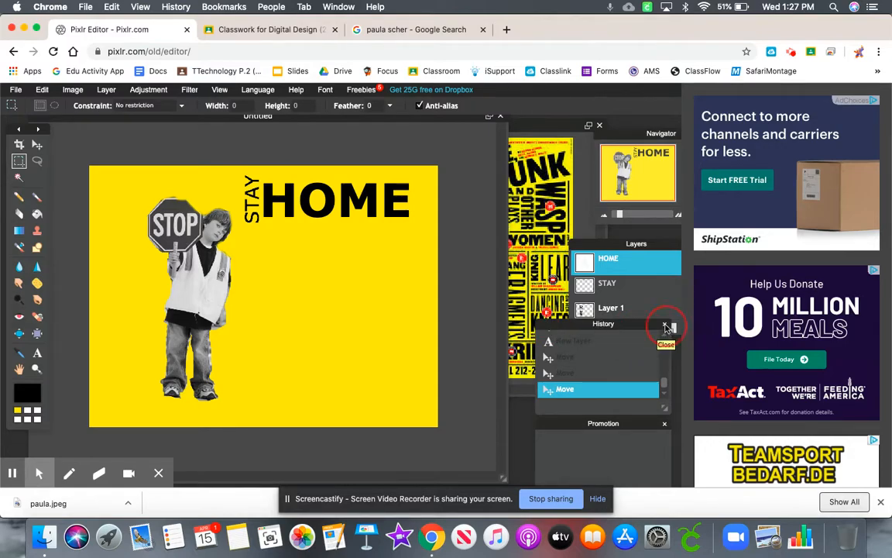
{"action": "left_click", "coordinate": [664, 424]}
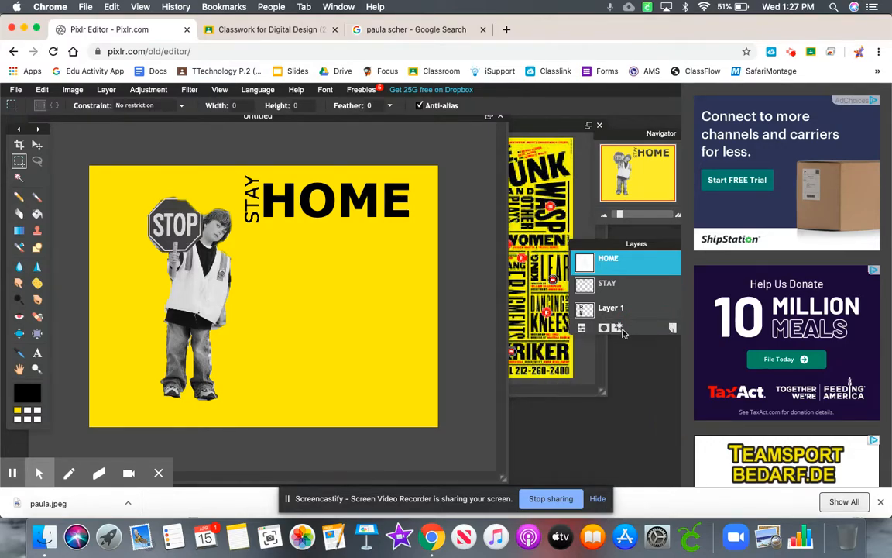
{"action": "left_click", "coordinate": [670, 329]}
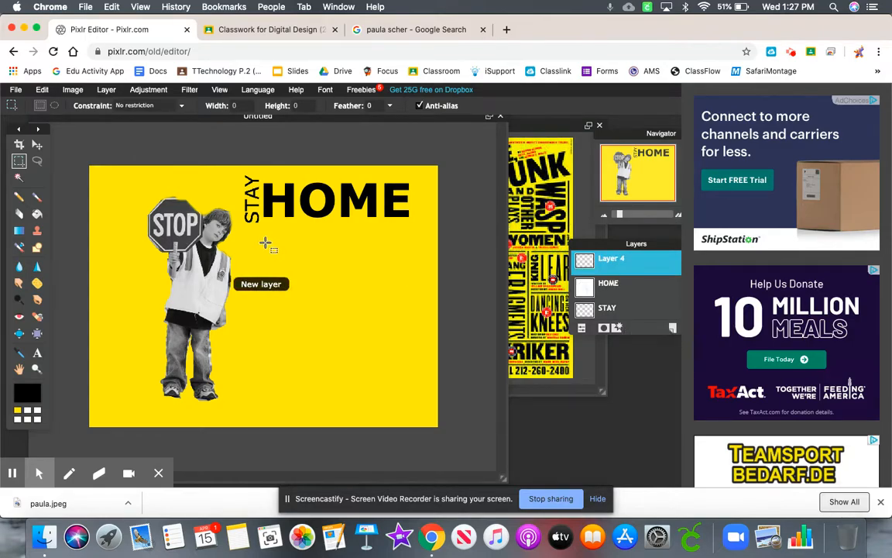
- Paint a thin black line beneath STAY HOME with the Brush inside a narrow rectangular selection, and deselect all
{"action": "left_click_drag", "start_coordinate": [245, 230], "coordinate": [425, 231]}
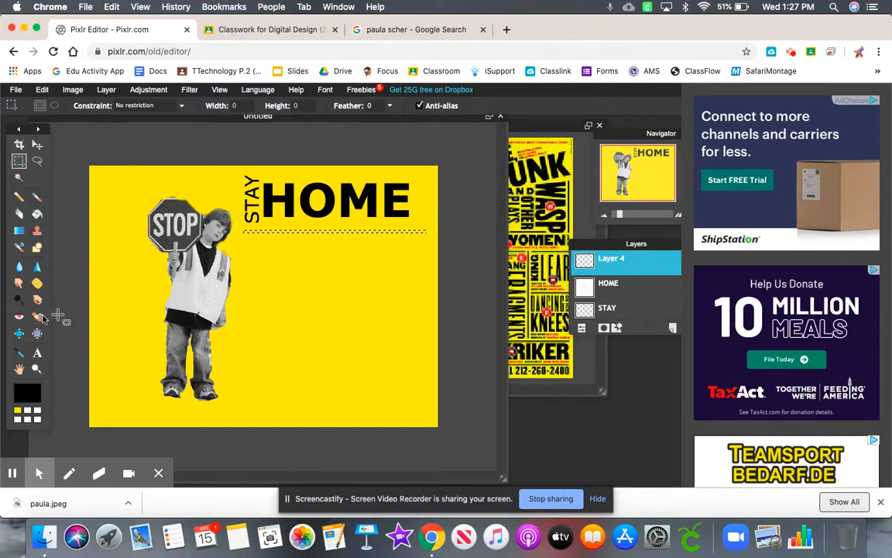
{"action": "left_click", "coordinate": [36, 197]}
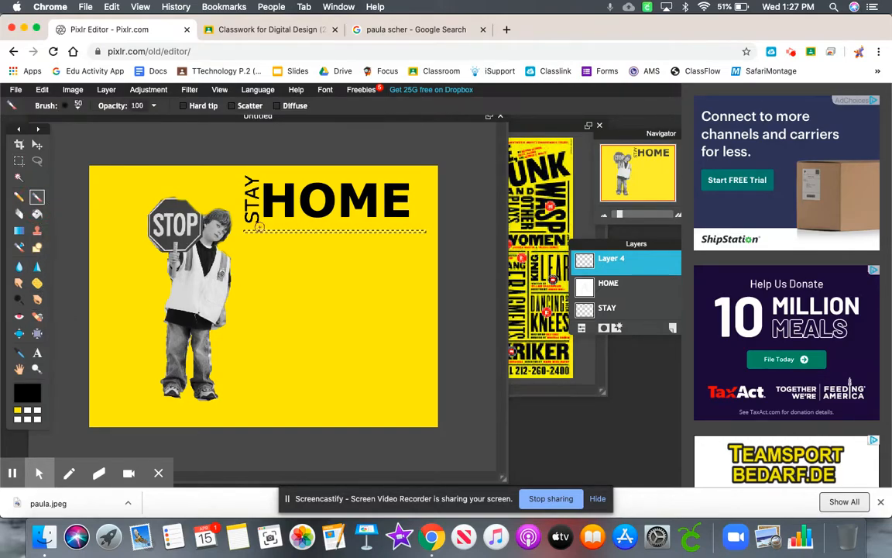
{"action": "mouse_move", "coordinate": [251, 231]}
{"action": "left_mouse_down"}
{"action": "mouse_move", "coordinate": [437, 241]}
{"action": "mouse_move", "coordinate": [393, 245]}
{"action": "left_mouse_up"}
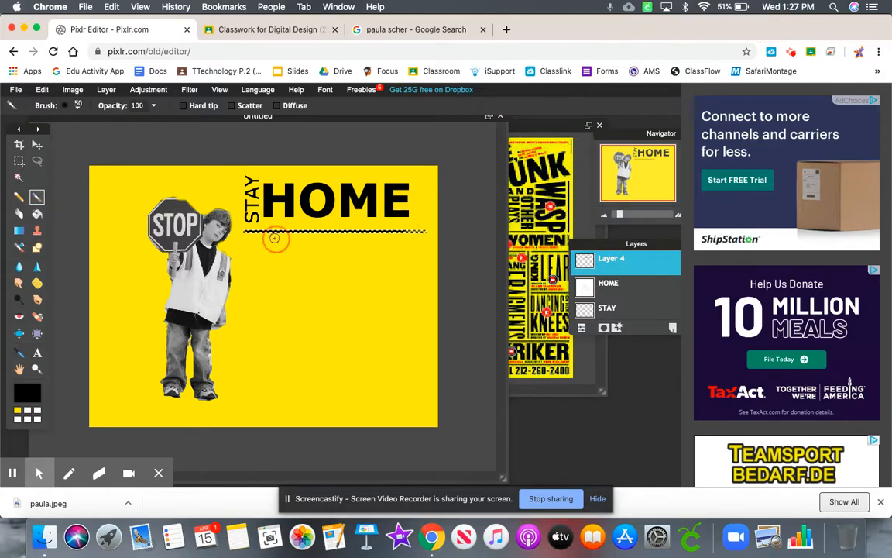
{"action": "left_click", "coordinate": [42, 89]}
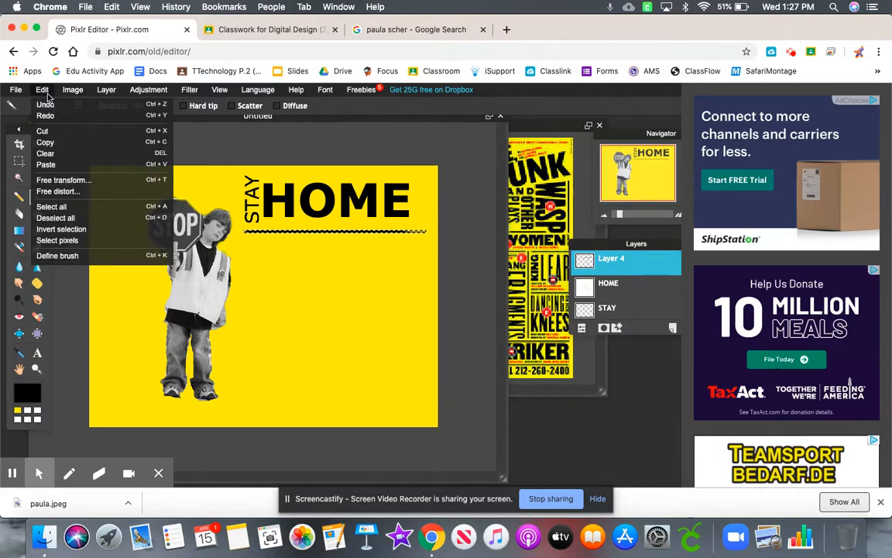
{"action": "left_click", "coordinate": [66, 217]}
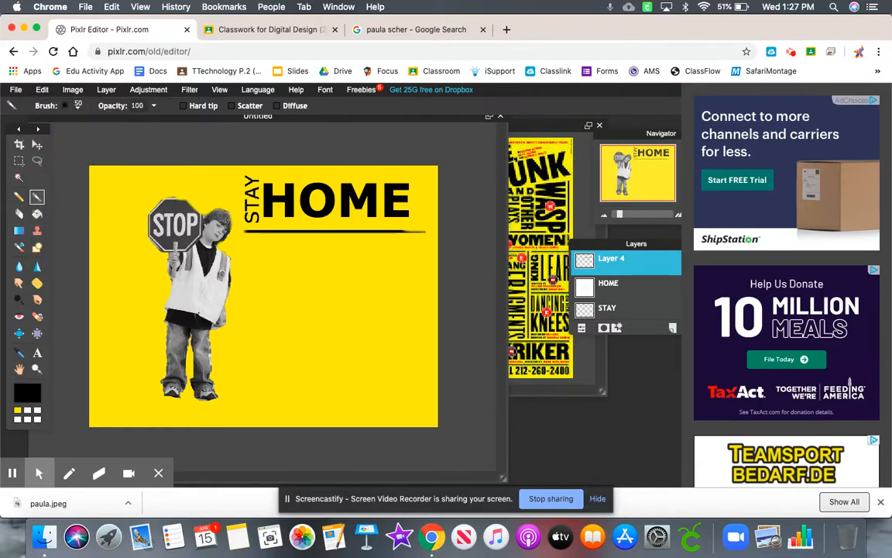
{"action": "left_click", "coordinate": [36, 352]}
{"action": "left_click", "coordinate": [252, 387]}
{"action": "type", "text": "KEEP"}
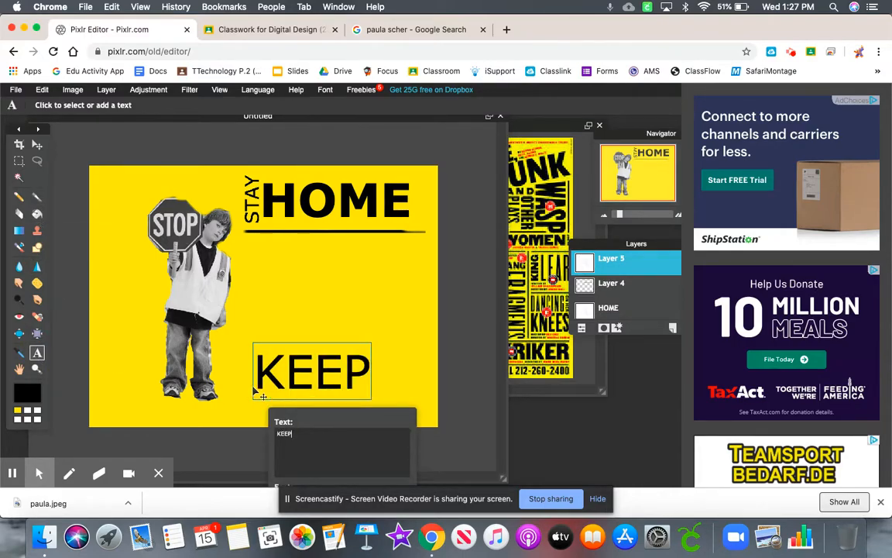
{"action": "left_click", "coordinate": [38, 130]}
{"action": "left_click_drag", "start_coordinate": [344, 375], "coordinate": [322, 319]}
{"action": "left_click_drag", "start_coordinate": [338, 416], "coordinate": [364, 386]}
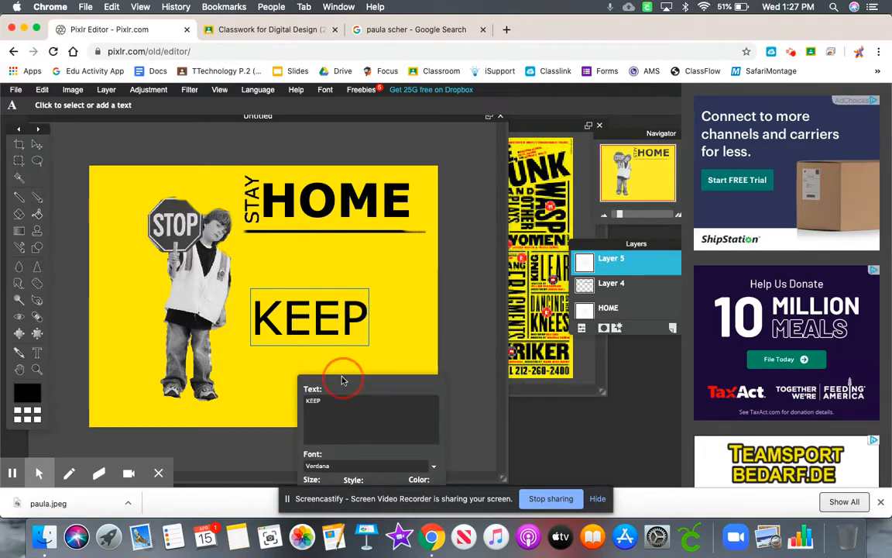
{"action": "left_click", "coordinate": [72, 91]}
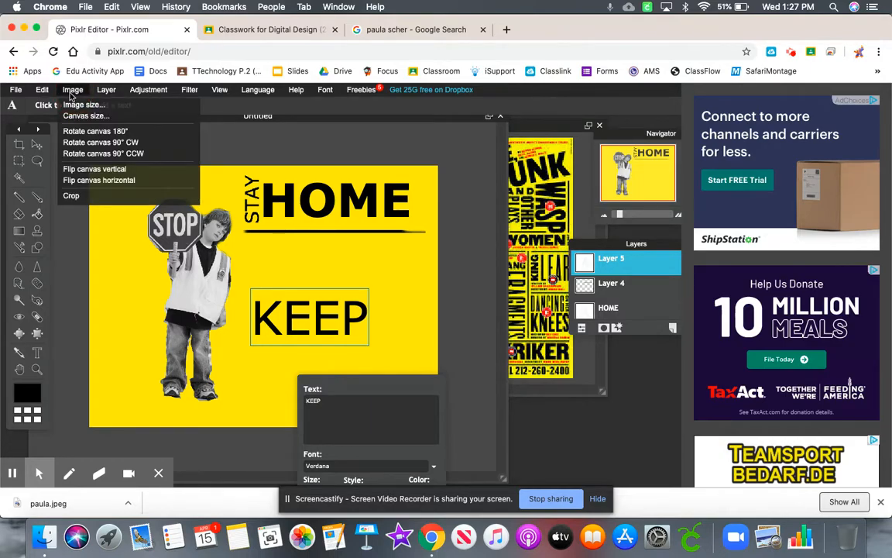
{"action": "mouse_move", "coordinate": [99, 90]}
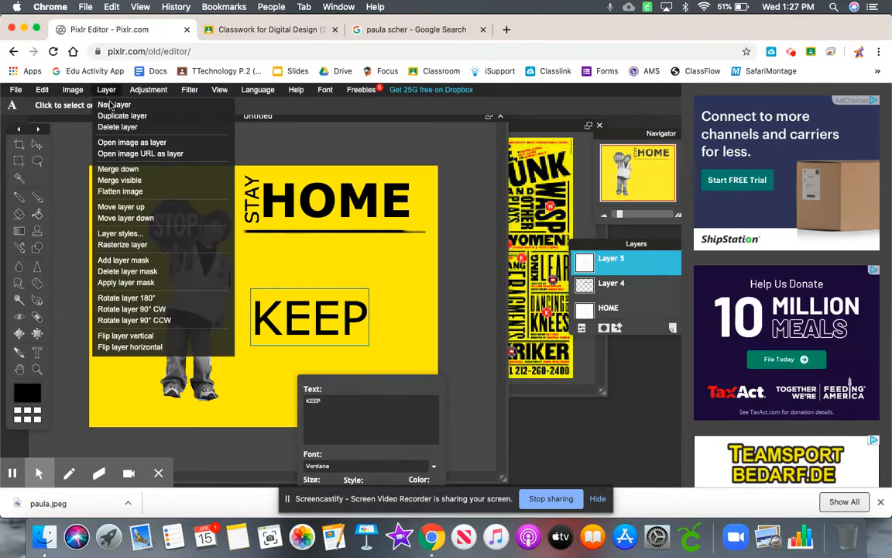
{"action": "left_click", "coordinate": [118, 244]}
{"action": "left_click", "coordinate": [41, 91]}
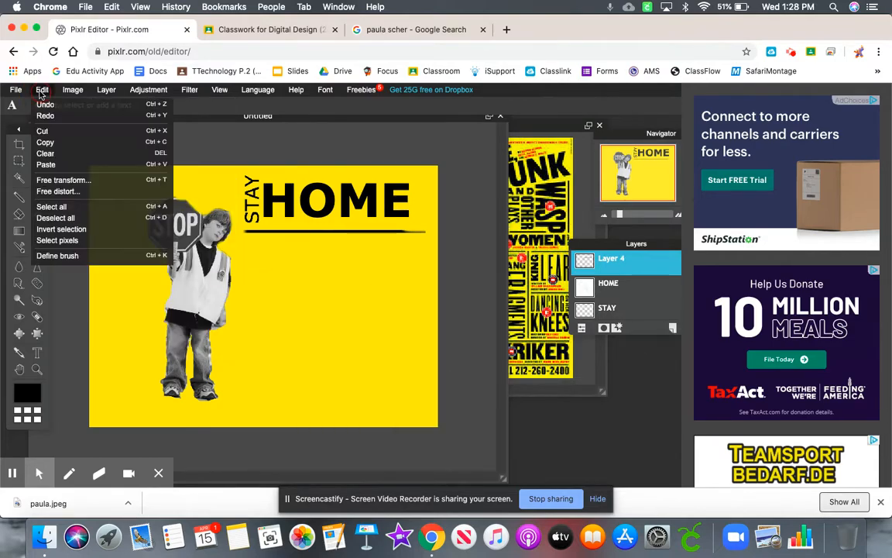
{"action": "left_click", "coordinate": [67, 180]}
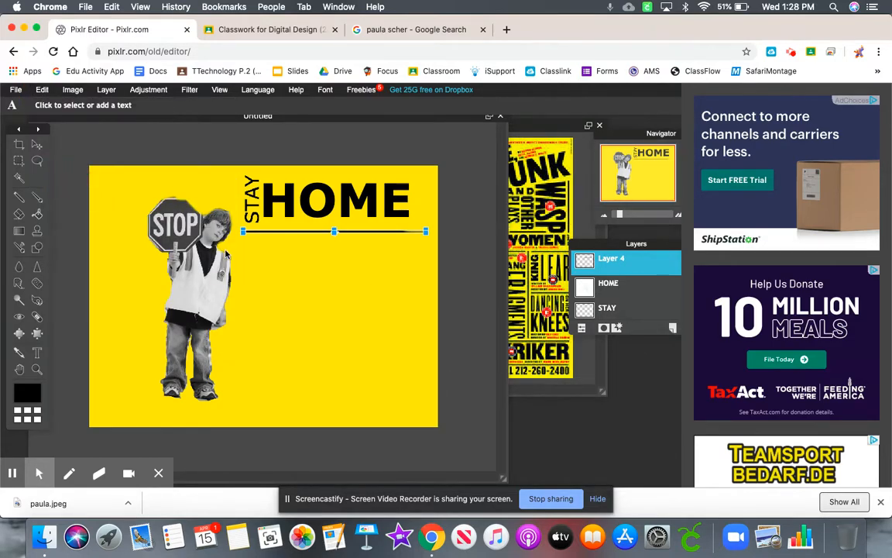
{"action": "left_click", "coordinate": [342, 335]}
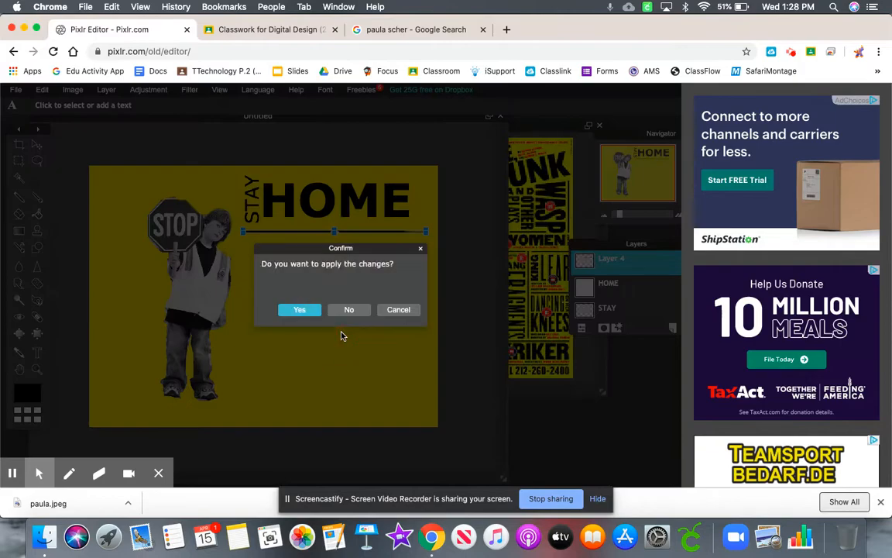
{"action": "left_click", "coordinate": [335, 313]}
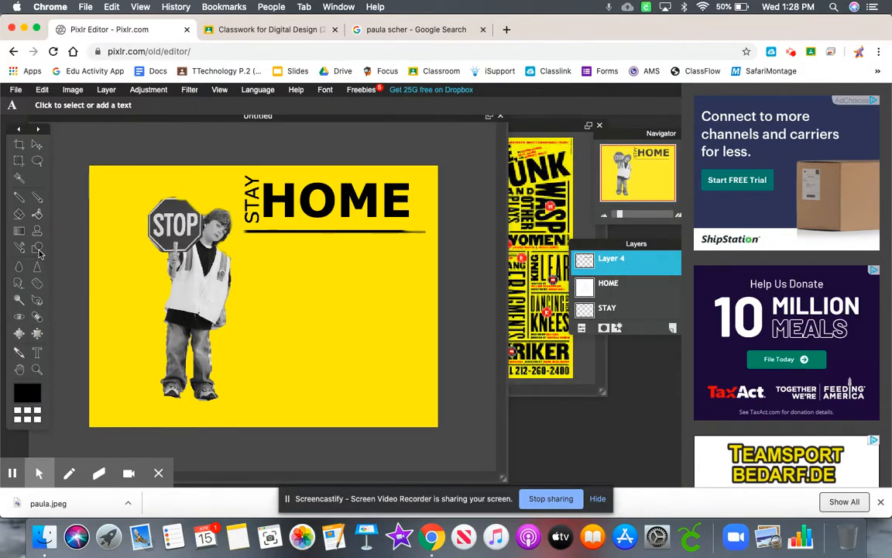
- Add the text KEEP in black regular Verdana at size 134 near the canvas's lower right corner
{"action": "left_click", "coordinate": [305, 388]}
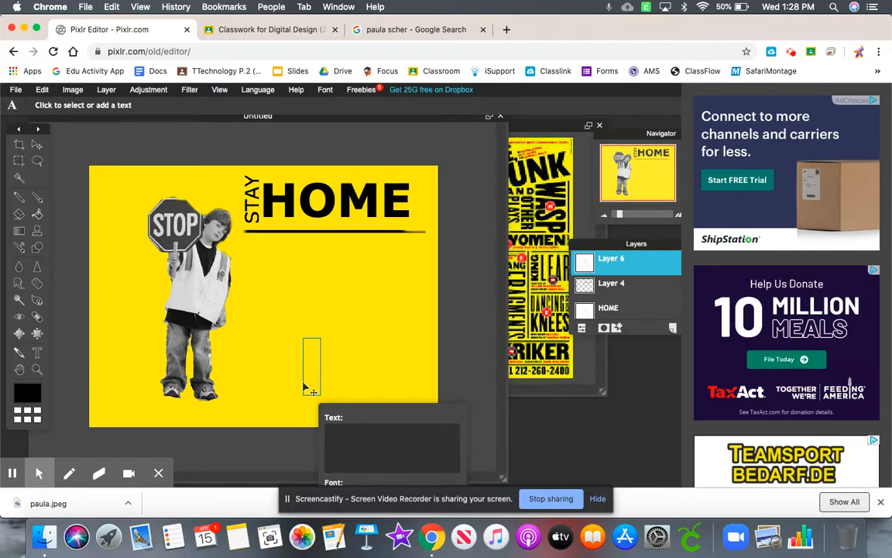
{"action": "type", "text": "KEEP"}
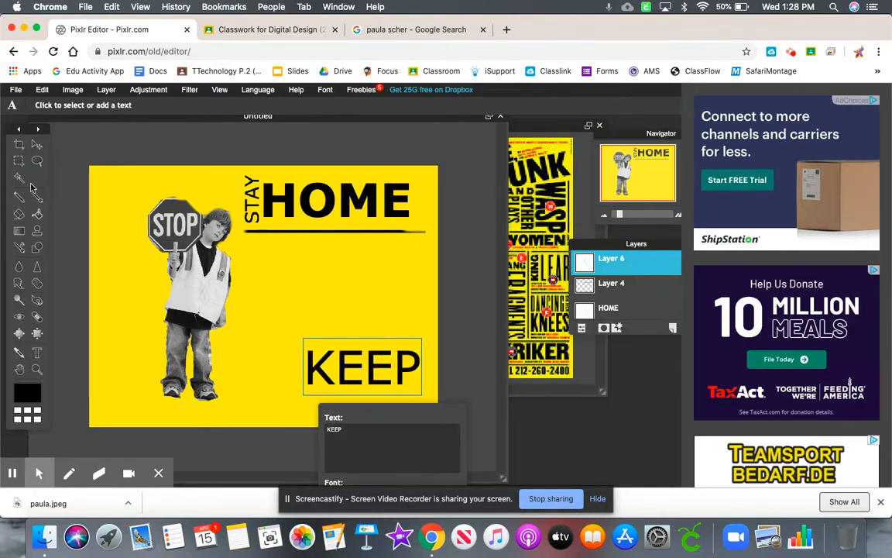
{"action": "left_click", "coordinate": [429, 267]}
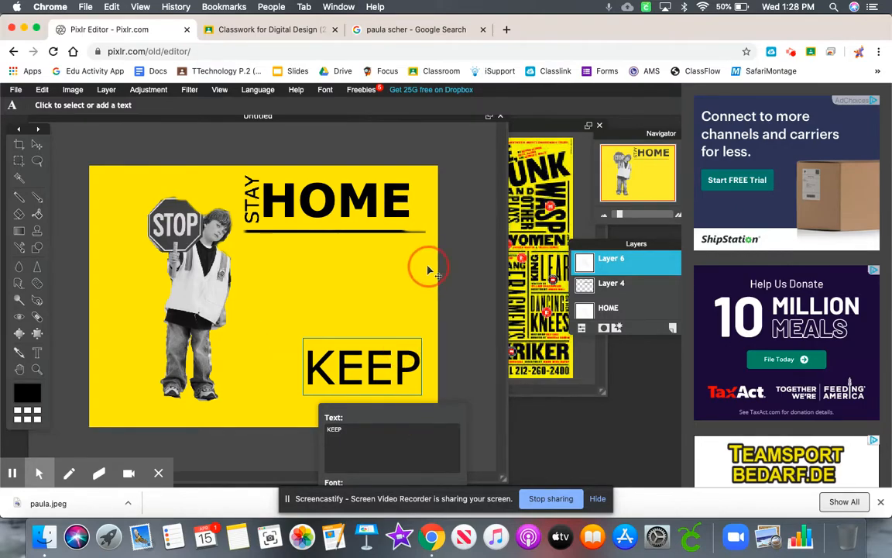
{"action": "left_click_drag", "start_coordinate": [443, 310], "coordinate": [444, 276]}
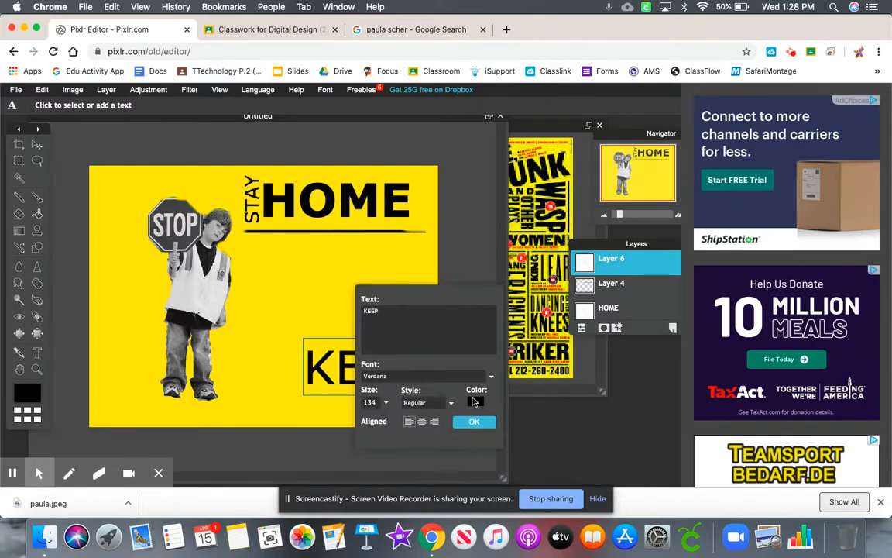
{"action": "left_click", "coordinate": [472, 420]}
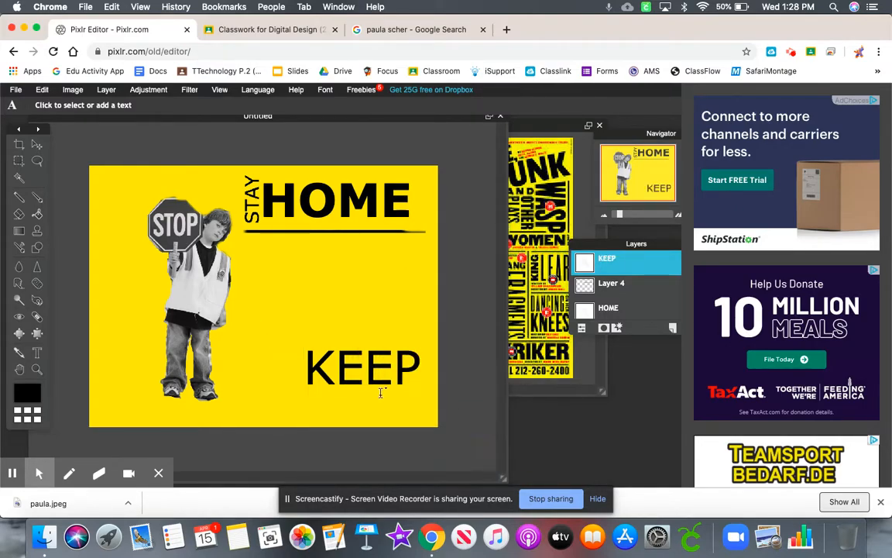
- Rasterize the KEEP layer and tilt the word slightly counterclockwise with Free transform so it slopes upward
{"action": "left_click", "coordinate": [106, 89]}
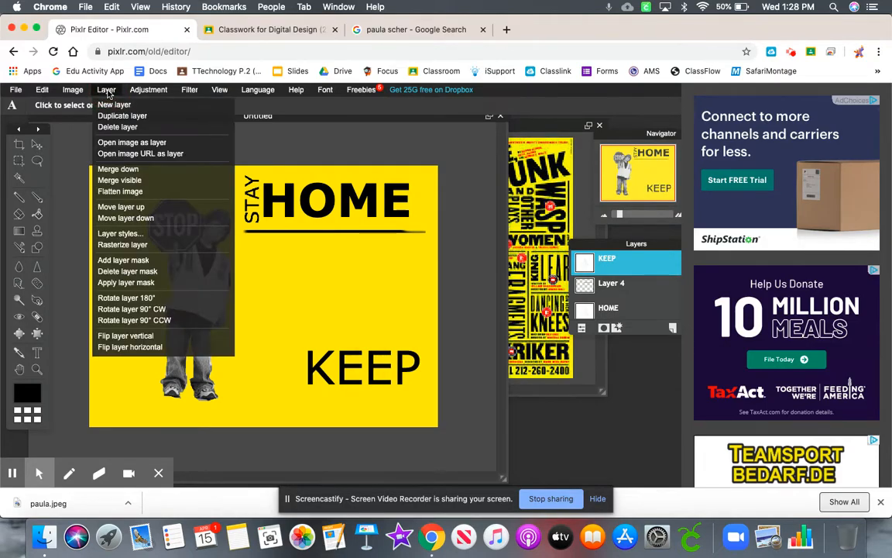
{"action": "left_click", "coordinate": [133, 244]}
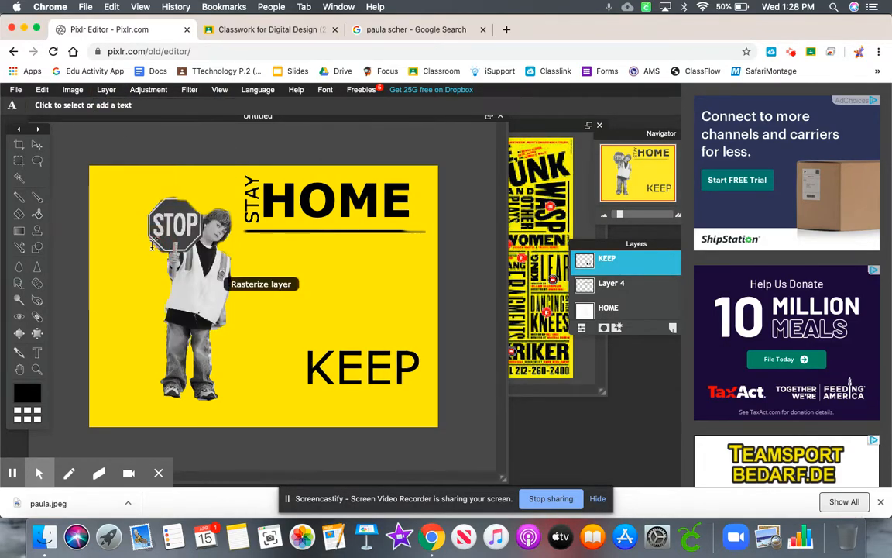
{"action": "left_click", "coordinate": [42, 89]}
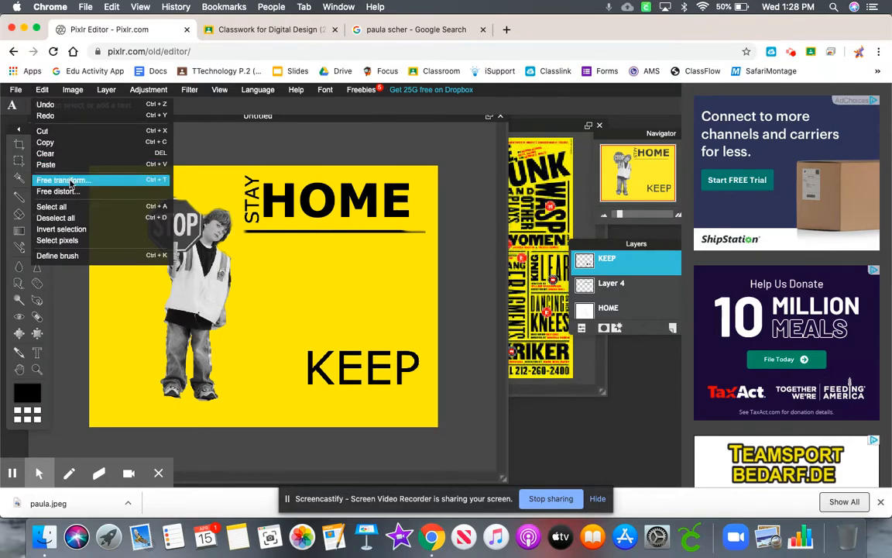
{"action": "left_click", "coordinate": [68, 181]}
{"action": "left_click_drag", "start_coordinate": [424, 345], "coordinate": [408, 320]}
{"action": "key", "text": "Return"}
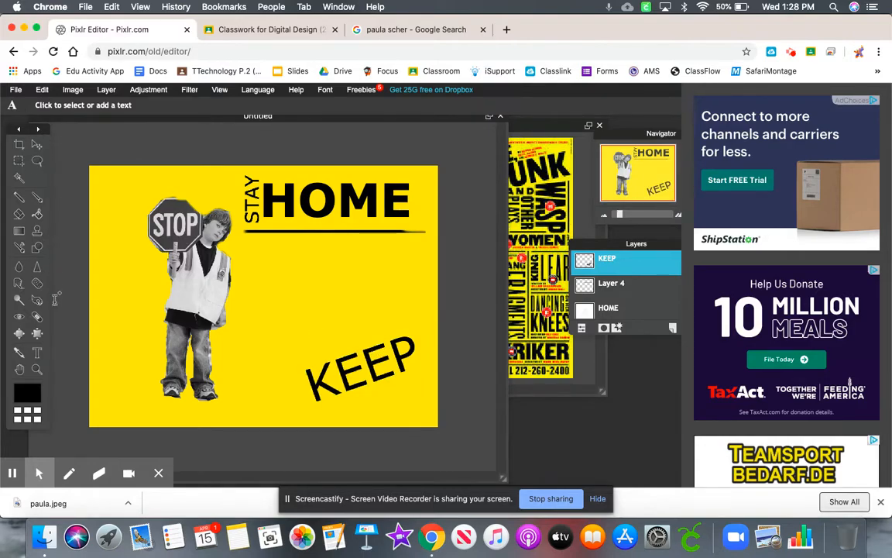
- Move the tilted KEEP to just beneath the black line beside the boy's vest, and deselect all
{"action": "left_click", "coordinate": [36, 146]}
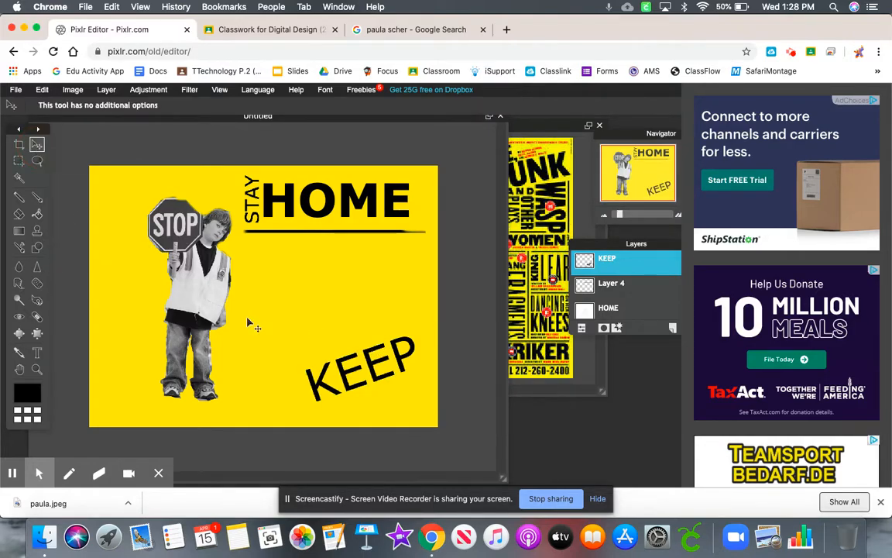
{"action": "left_click_drag", "start_coordinate": [321, 376], "coordinate": [267, 288]}
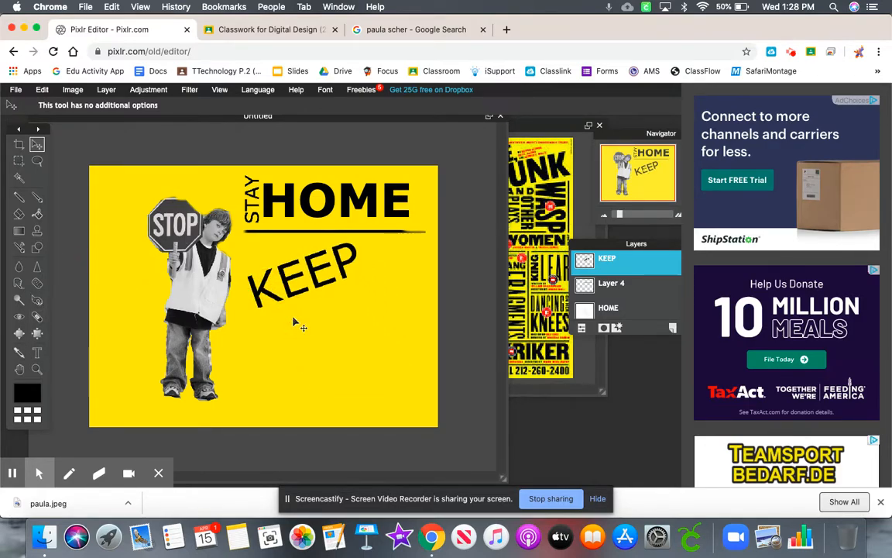
{"action": "left_click", "coordinate": [71, 91]}
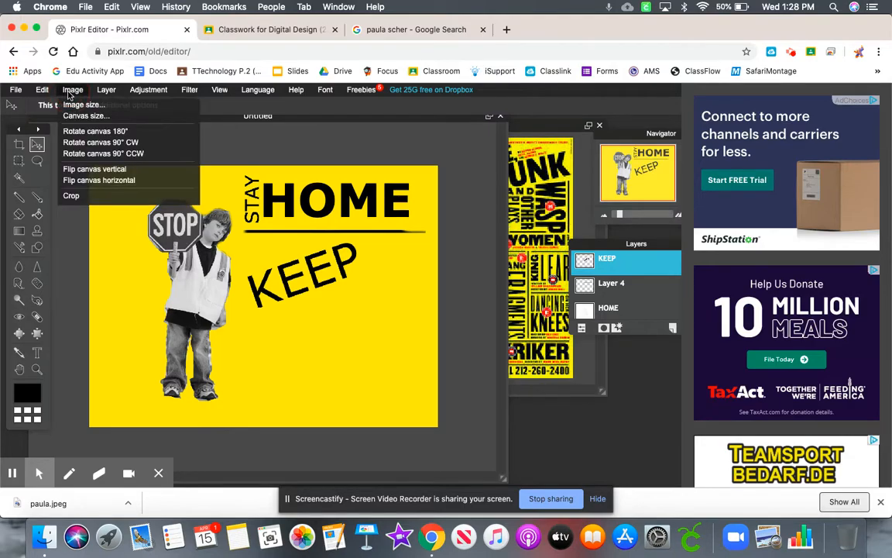
{"action": "mouse_move", "coordinate": [42, 89]}
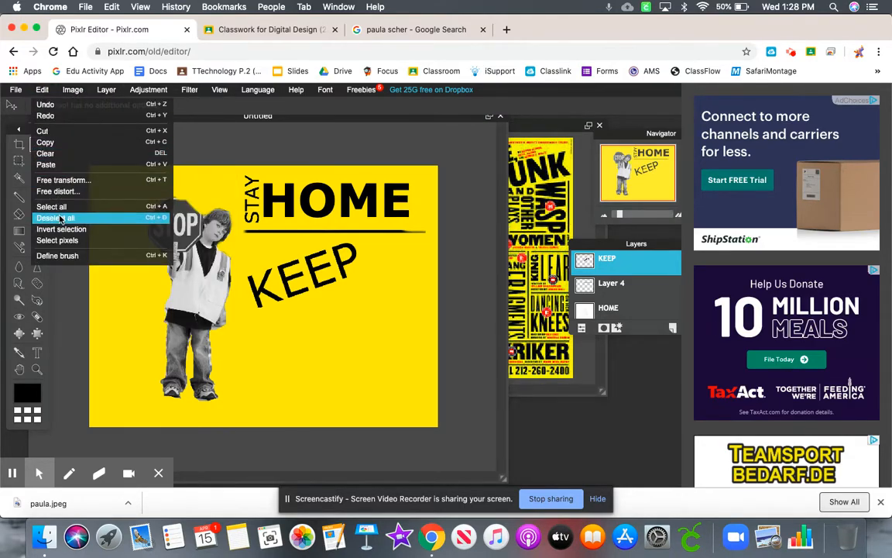
{"action": "left_click", "coordinate": [60, 218]}
- Add the text DISTANCE in bold black Verdana at size 35 below KEEP
{"action": "left_click", "coordinate": [36, 352]}
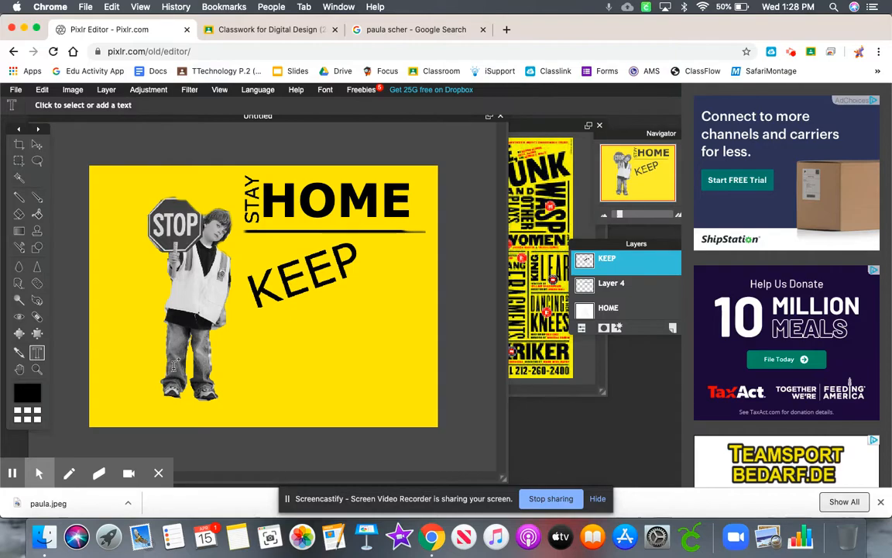
{"action": "left_click", "coordinate": [263, 339]}
{"action": "type", "text": "DI"}
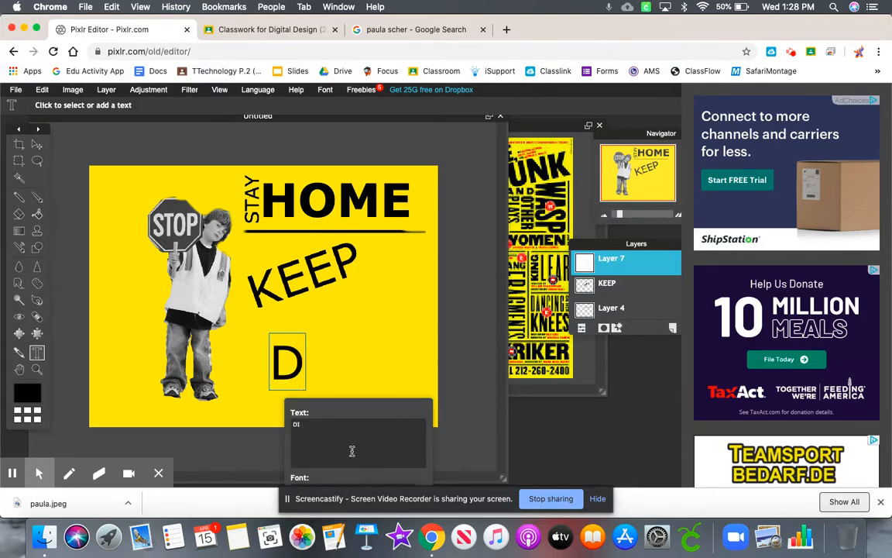
{"action": "type", "text": "STANCE"}
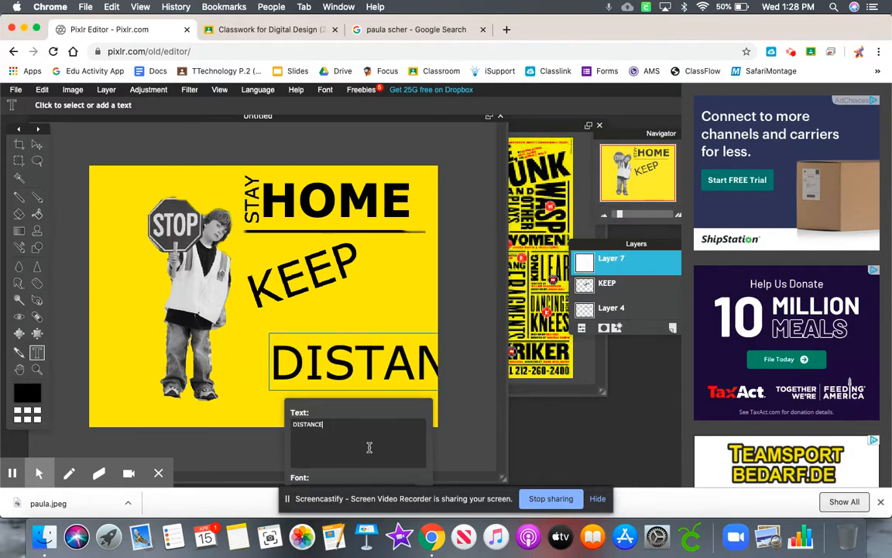
{"action": "left_click_drag", "start_coordinate": [367, 408], "coordinate": [364, 317]}
{"action": "left_click", "coordinate": [315, 424]}
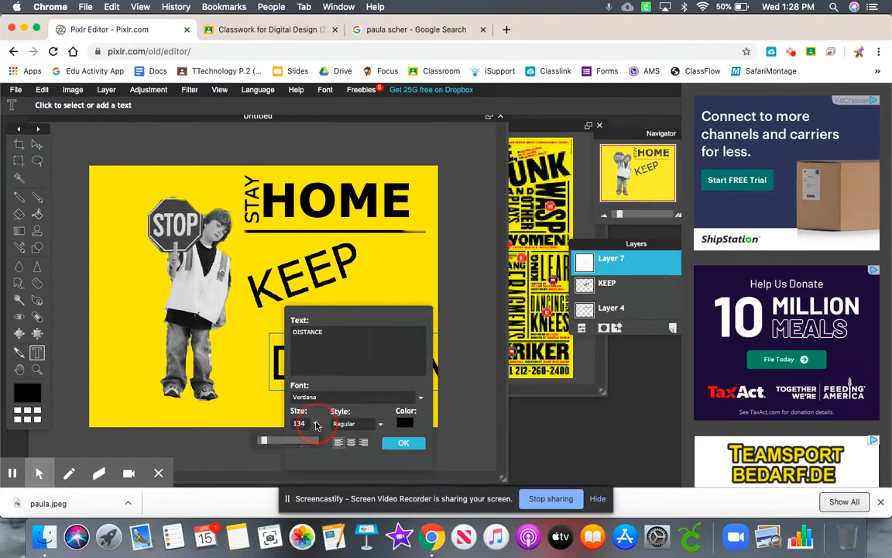
{"action": "left_click_drag", "start_coordinate": [264, 445], "coordinate": [256, 443]}
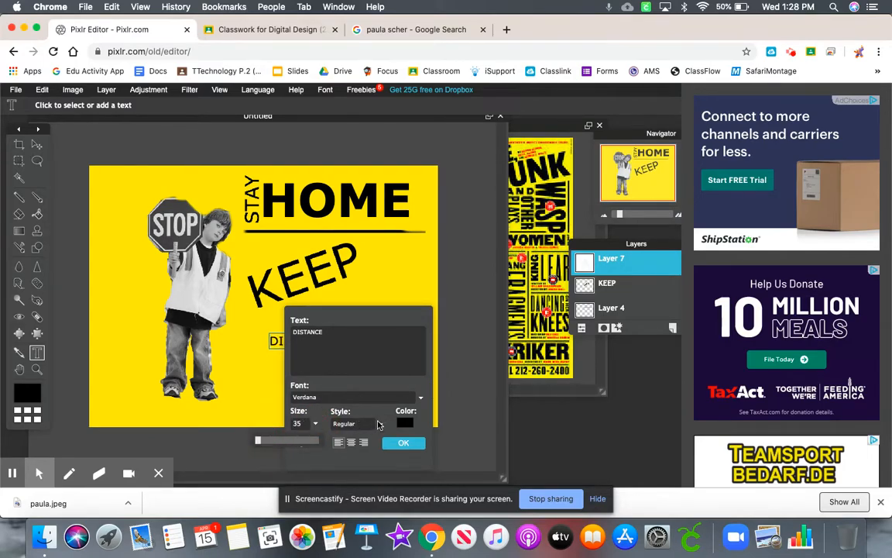
{"action": "left_click", "coordinate": [379, 424]}
{"action": "left_click", "coordinate": [342, 447]}
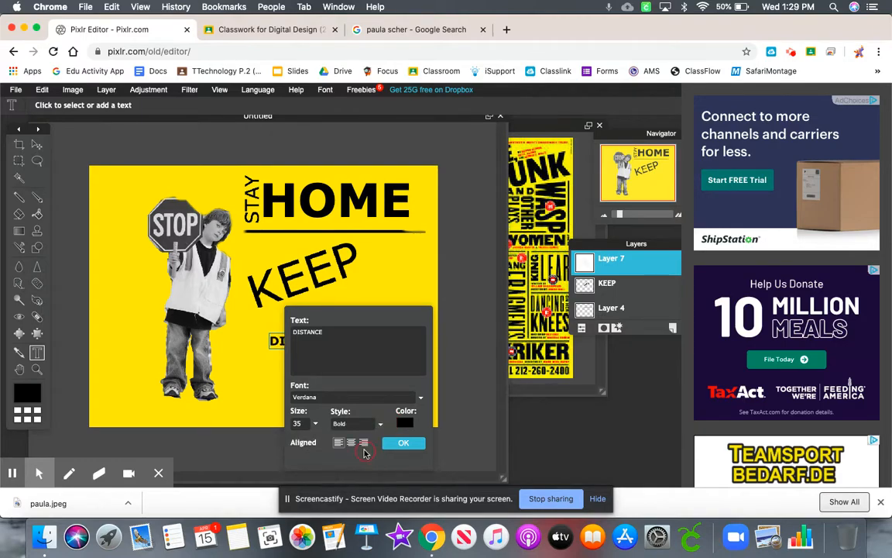
{"action": "left_click", "coordinate": [403, 443]}
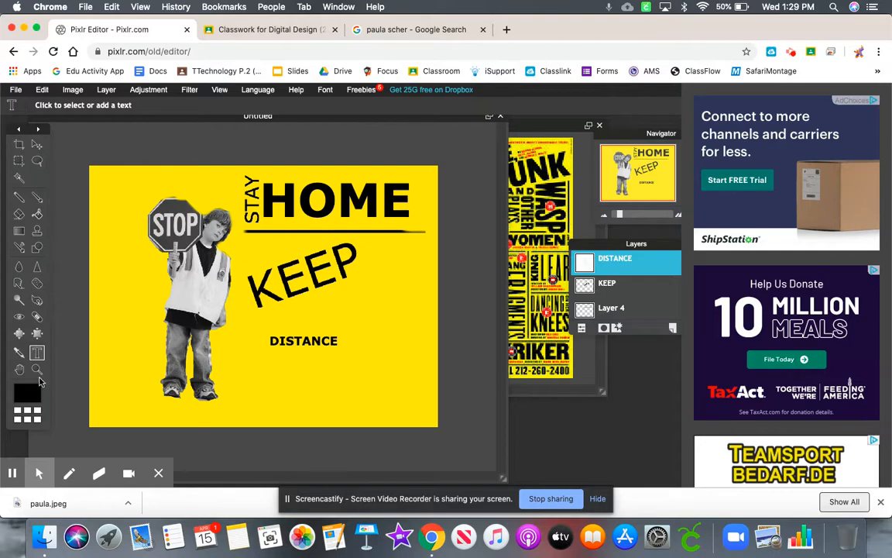
- Add the text YOUR in black regular lettering and move it to between KEEP and DISTANCE, under the start of KEEP
{"action": "left_click", "coordinate": [286, 387]}
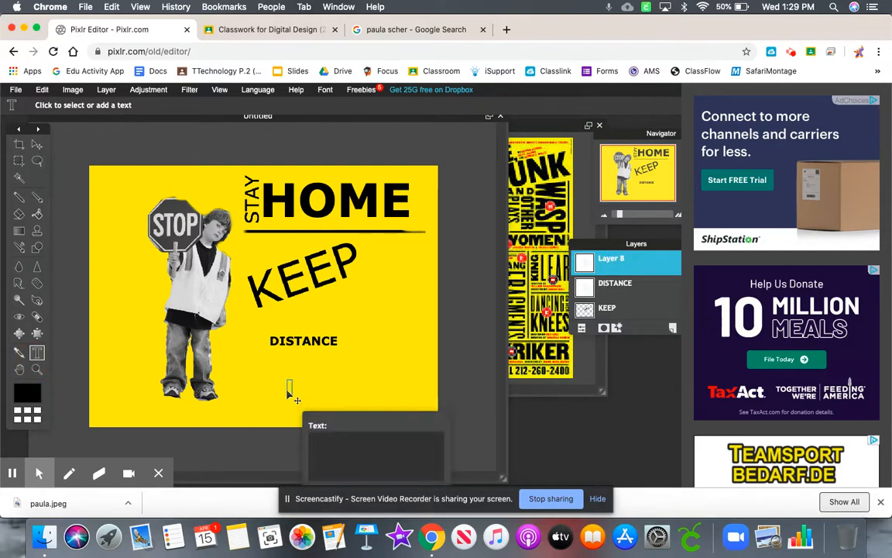
{"action": "type", "text": "YOUR"}
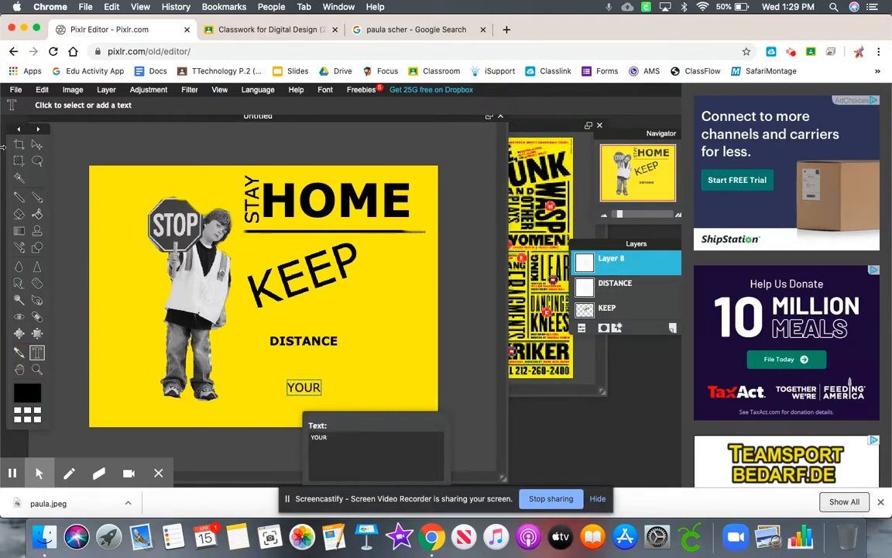
{"action": "left_click", "coordinate": [37, 146]}
{"action": "left_click_drag", "start_coordinate": [305, 389], "coordinate": [283, 320]}
- Rasterize the YOUR layer and tilt the word counterclockwise with Free transform to match the slope of KEEP
{"action": "left_click", "coordinate": [72, 89]}
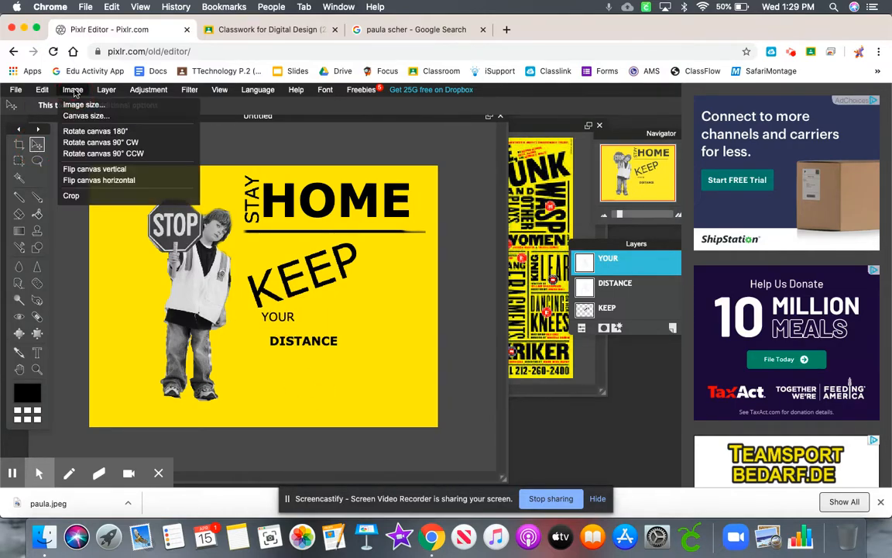
{"action": "left_click", "coordinate": [47, 91]}
{"action": "left_click", "coordinate": [106, 89]}
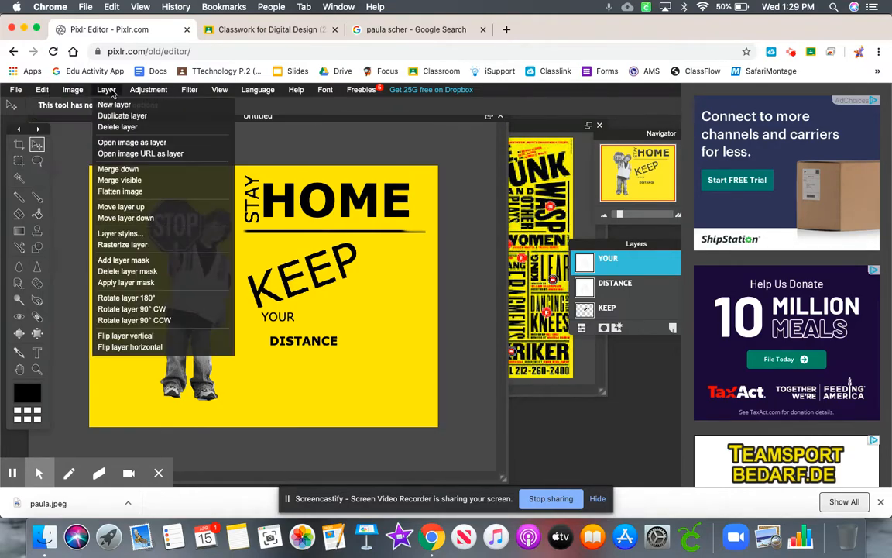
{"action": "left_click", "coordinate": [138, 245]}
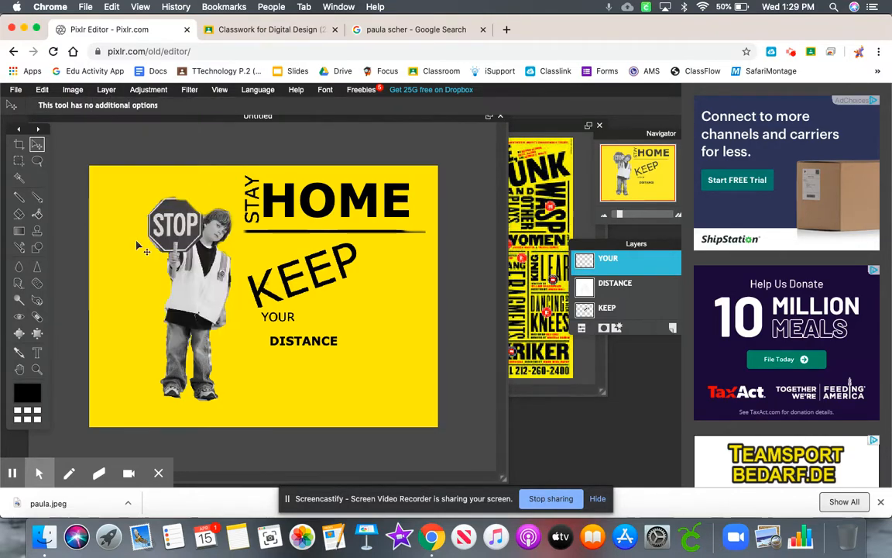
{"action": "left_click", "coordinate": [42, 89]}
{"action": "left_click", "coordinate": [86, 183]}
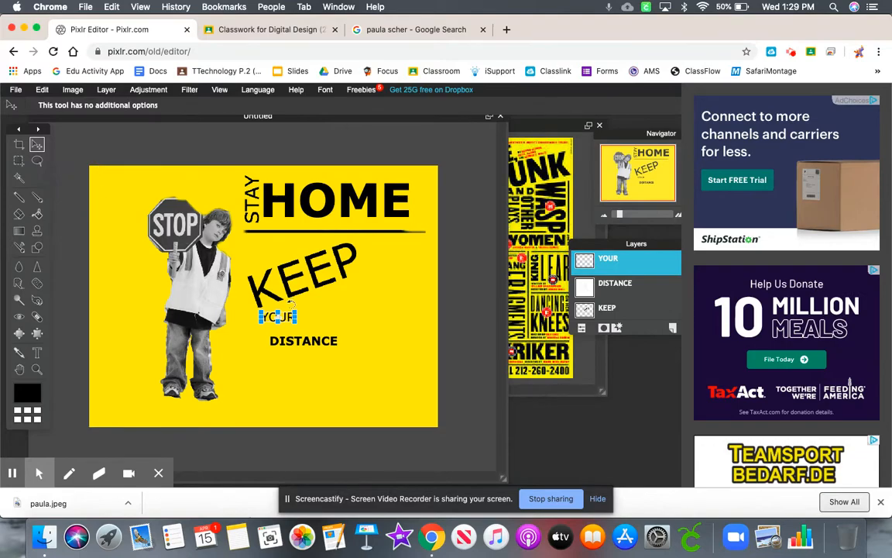
{"action": "left_click_drag", "start_coordinate": [302, 318], "coordinate": [300, 301]}
{"action": "key", "text": "Return"}
- Move the DISTANCE text up beneath KEEP so it directly follows YOUR
{"action": "left_click", "coordinate": [624, 287]}
{"action": "left_click", "coordinate": [304, 346]}
{"action": "left_click_drag", "start_coordinate": [305, 345], "coordinate": [329, 312]}
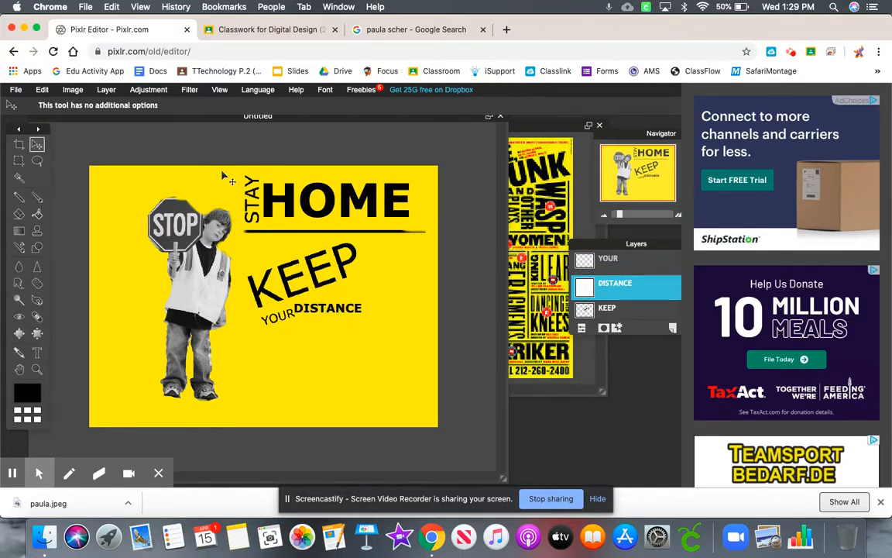
- Rasterize the DISTANCE layer, tilt it with Free transform to match KEEP's slope, and line it up after YOUR with a word gap
{"action": "left_click", "coordinate": [42, 89]}
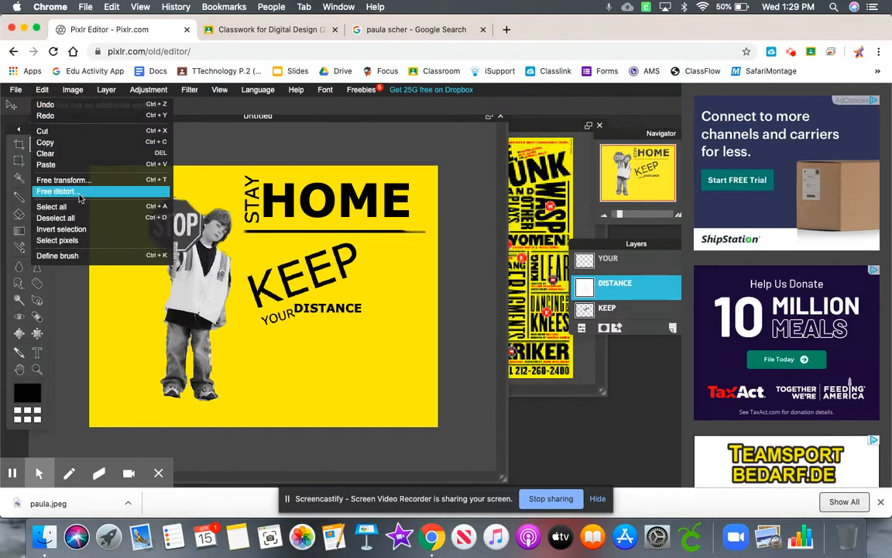
{"action": "left_click", "coordinate": [82, 179]}
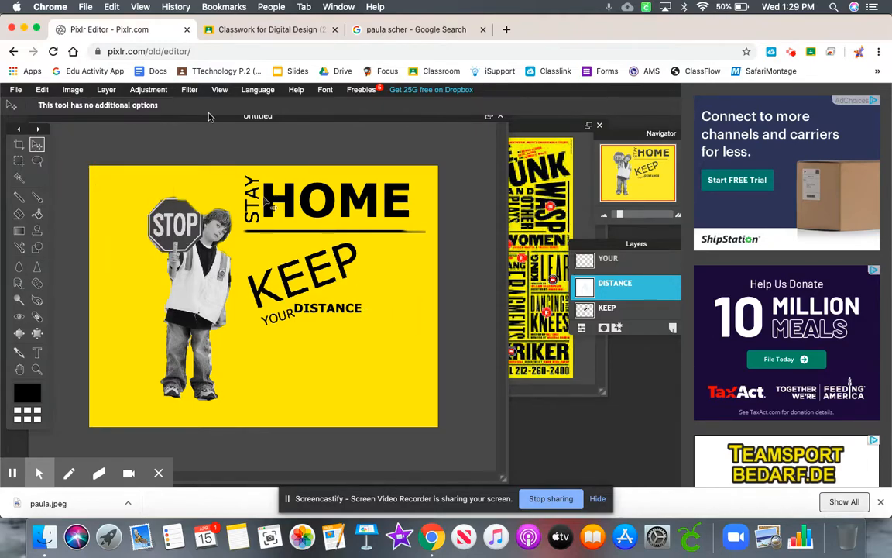
{"action": "left_click", "coordinate": [106, 89]}
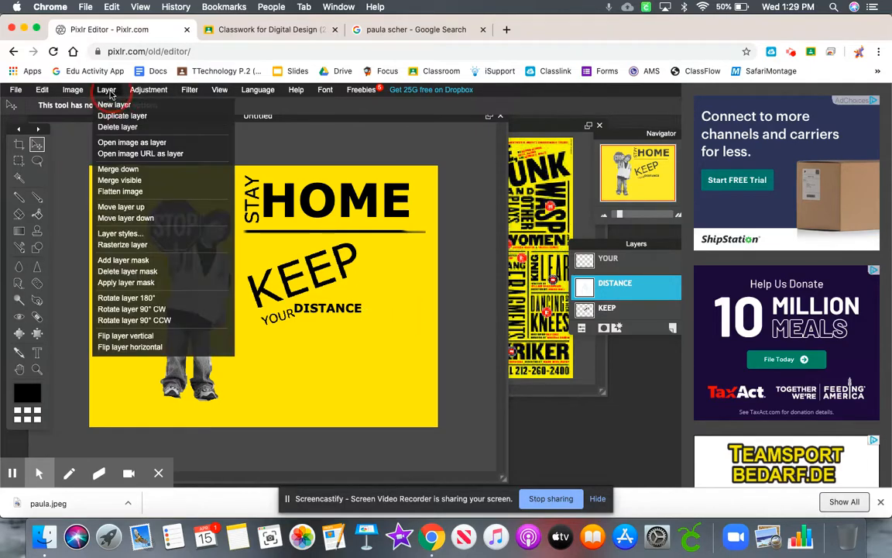
{"action": "left_click", "coordinate": [135, 245]}
{"action": "left_click", "coordinate": [42, 89]}
{"action": "left_click", "coordinate": [73, 184]}
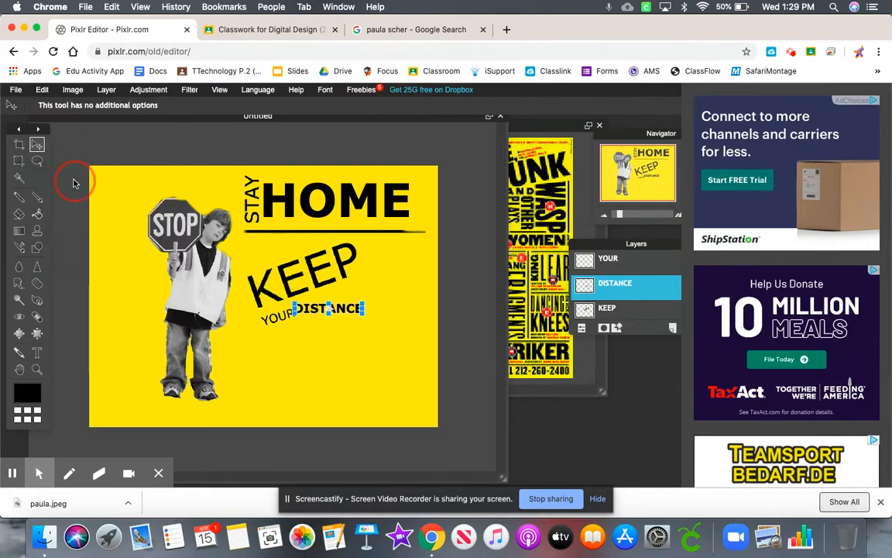
{"action": "left_click_drag", "start_coordinate": [370, 309], "coordinate": [361, 287]}
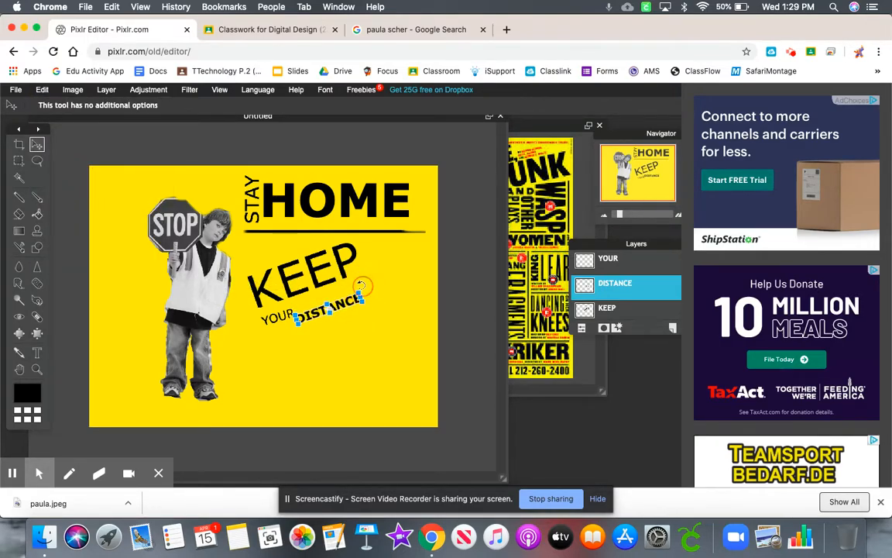
{"action": "key", "text": "Return"}
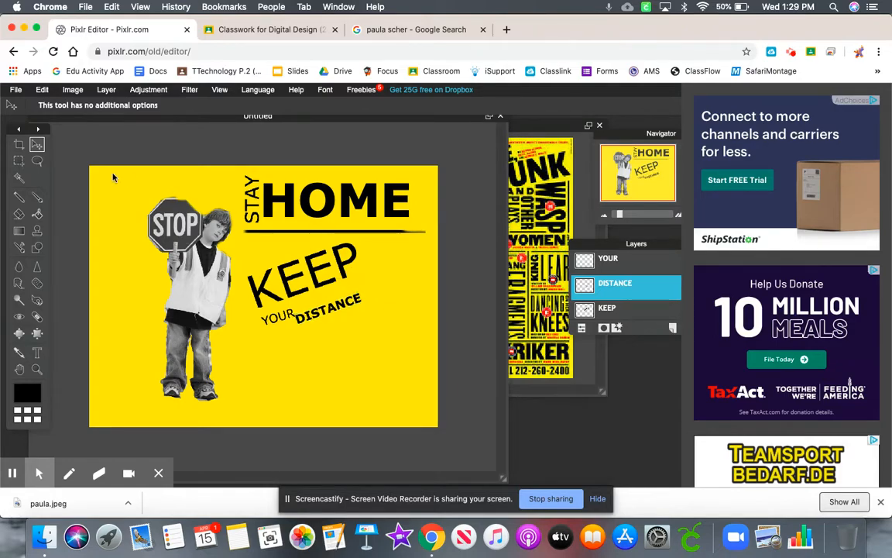
{"action": "mouse_move", "coordinate": [335, 302]}
{"action": "left_mouse_down"}
{"action": "mouse_move", "coordinate": [343, 289]}
{"action": "mouse_move", "coordinate": [342, 296]}
{"action": "left_mouse_up"}
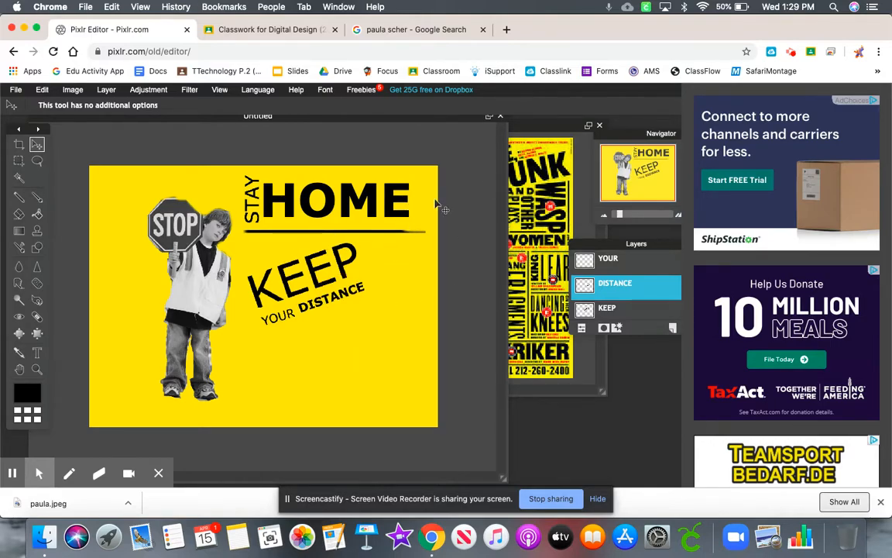
- Bring the paula reference poster to the front and shift it clear of the yellow design for comparison
{"action": "left_click", "coordinate": [511, 159]}
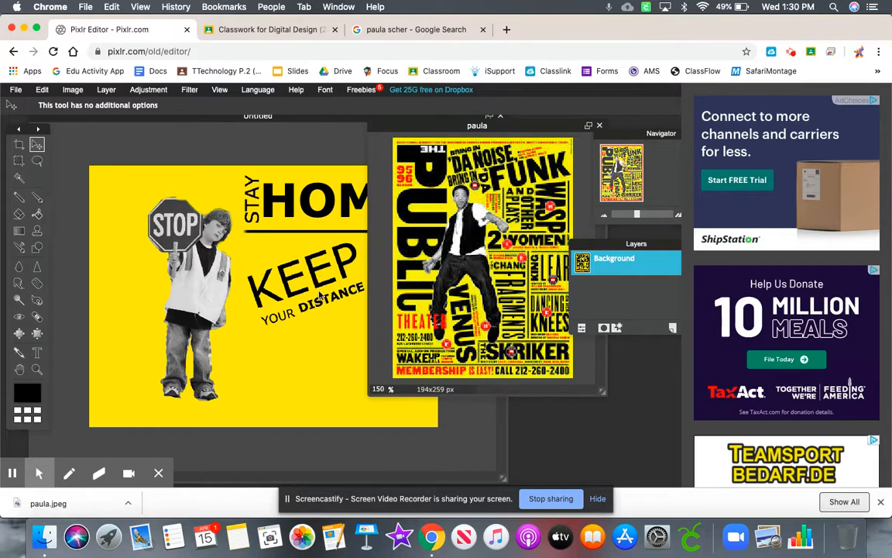
{"action": "left_click_drag", "start_coordinate": [420, 125], "coordinate": [472, 144]}
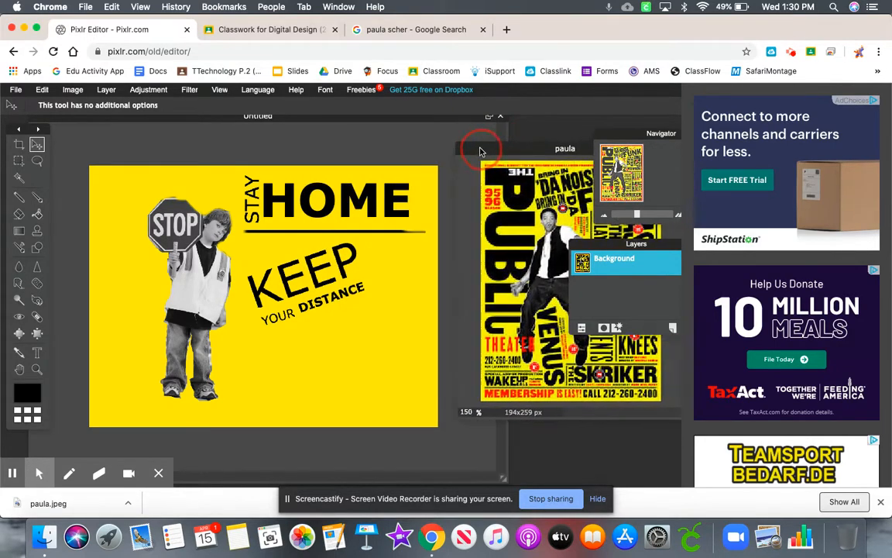